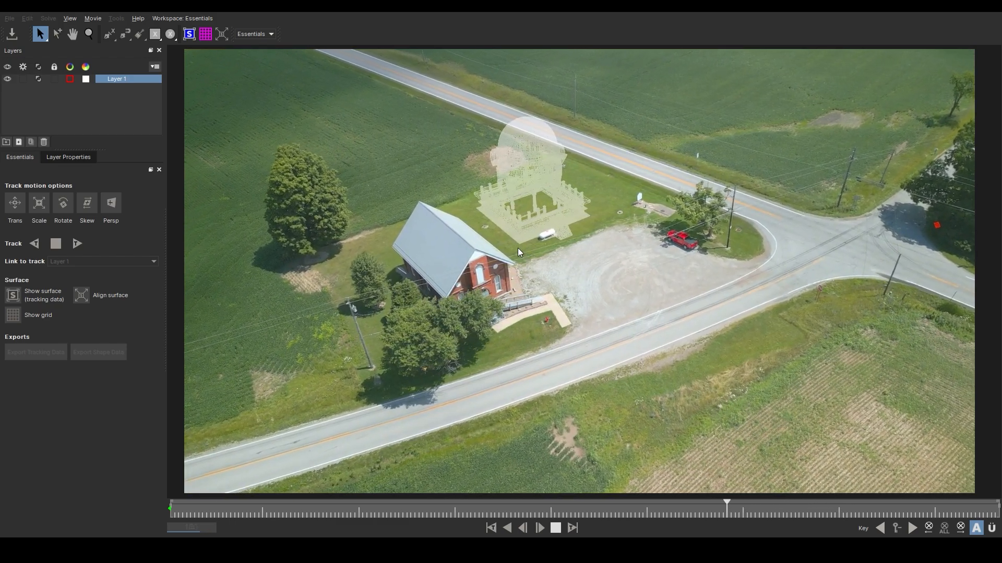
Preview the finished temple composite by playing and scrubbing the clip back to the first frame
left_click(556, 529)
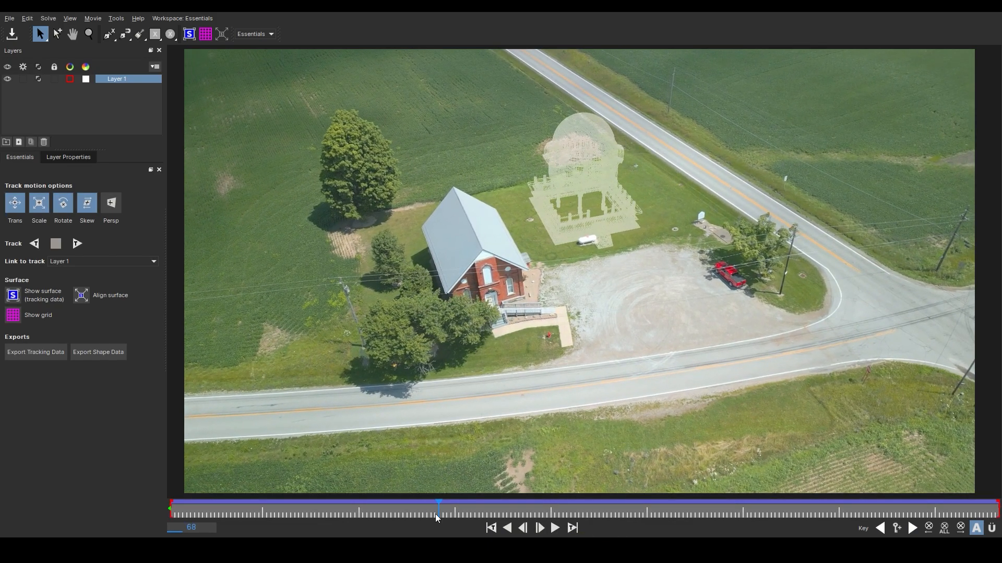
left_click_drag(439, 510, 137, 477)
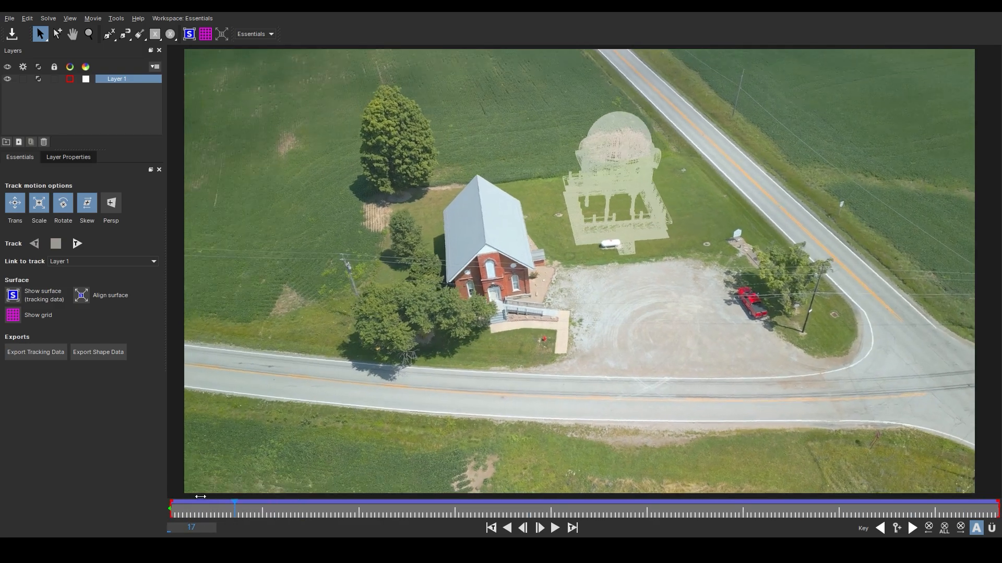
mouse_move(172, 508)
left_mouse_down()
mouse_move(438, 523)
mouse_move(160, 515)
left_mouse_up()
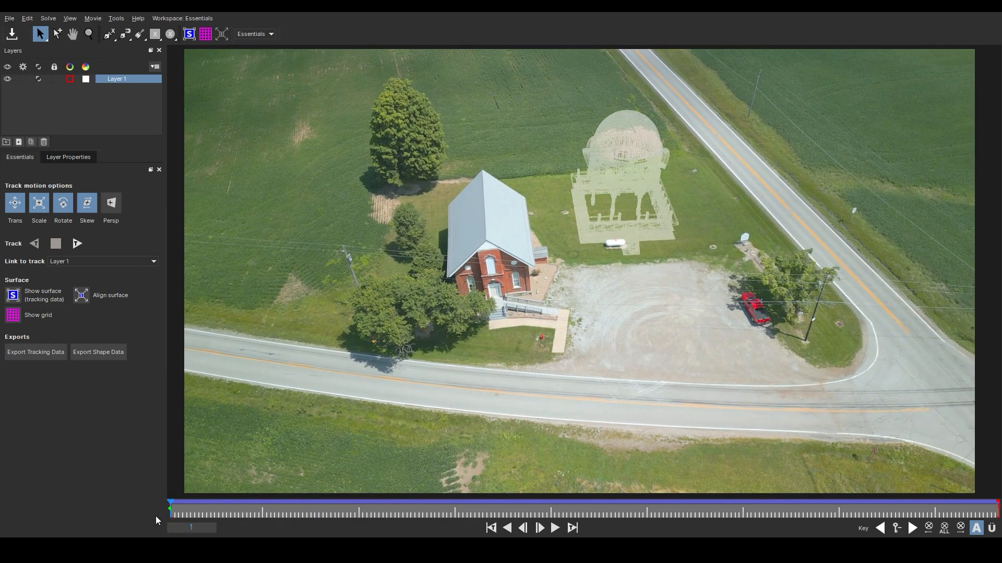
left_click(555, 528)
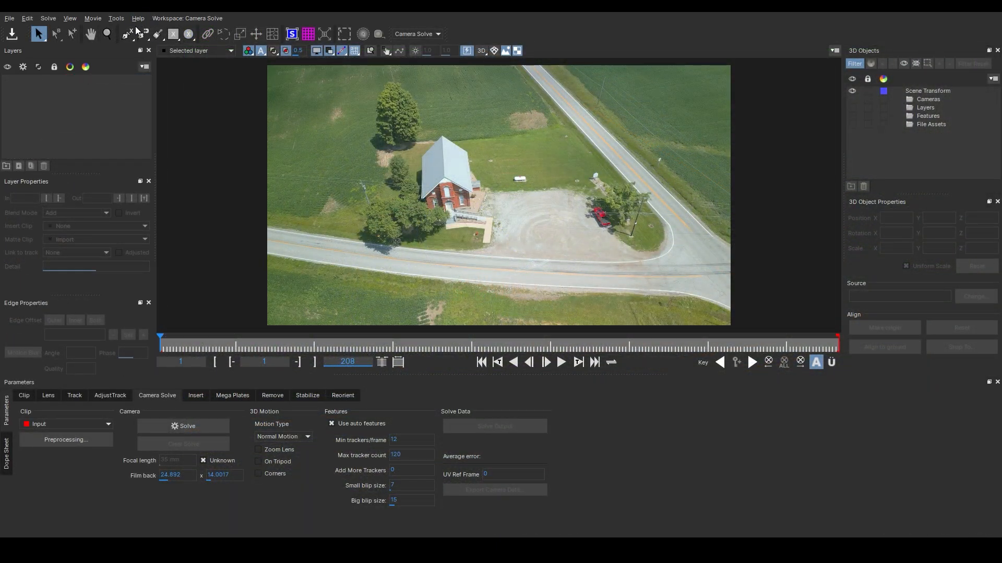
Draw an X-spline shape around the church, lawn and gravel lot, closing it and adjusting a few points
left_click(128, 34)
left_click(569, 129)
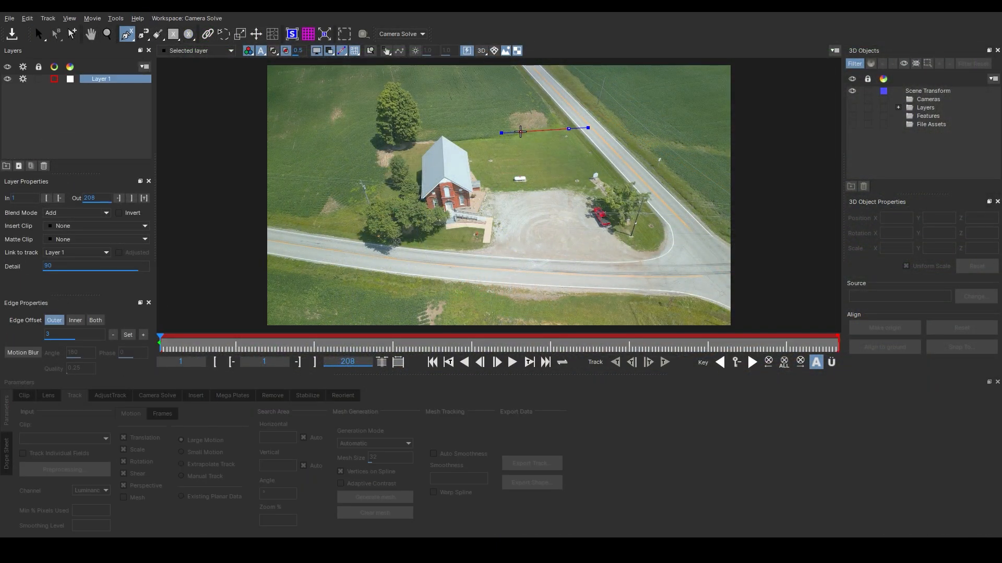
left_click(450, 139)
left_click(429, 143)
left_click(409, 195)
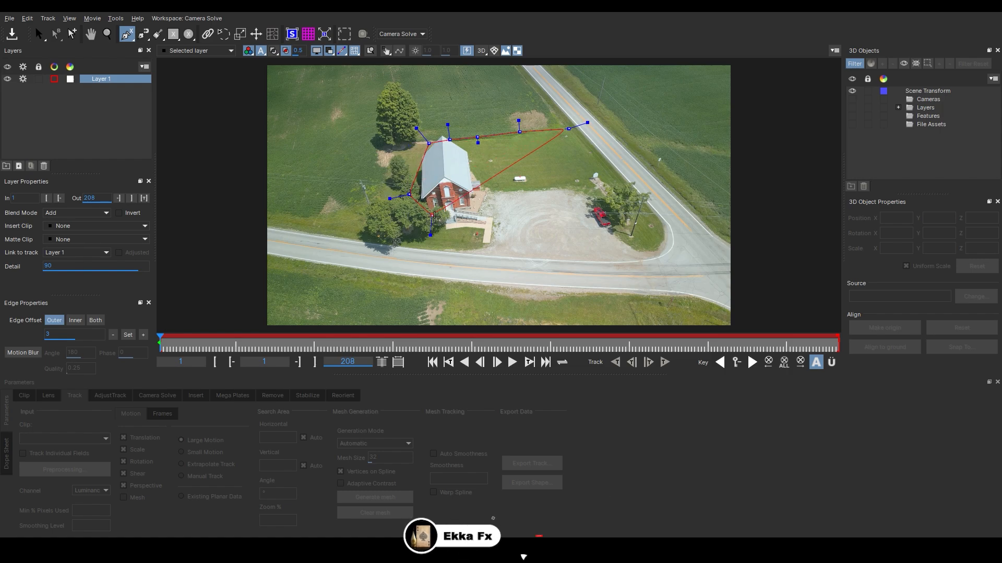
left_click(440, 218)
left_click(553, 228)
left_click(608, 225)
left_click(631, 212)
left_click(636, 190)
left_click(614, 154)
left_click(584, 130)
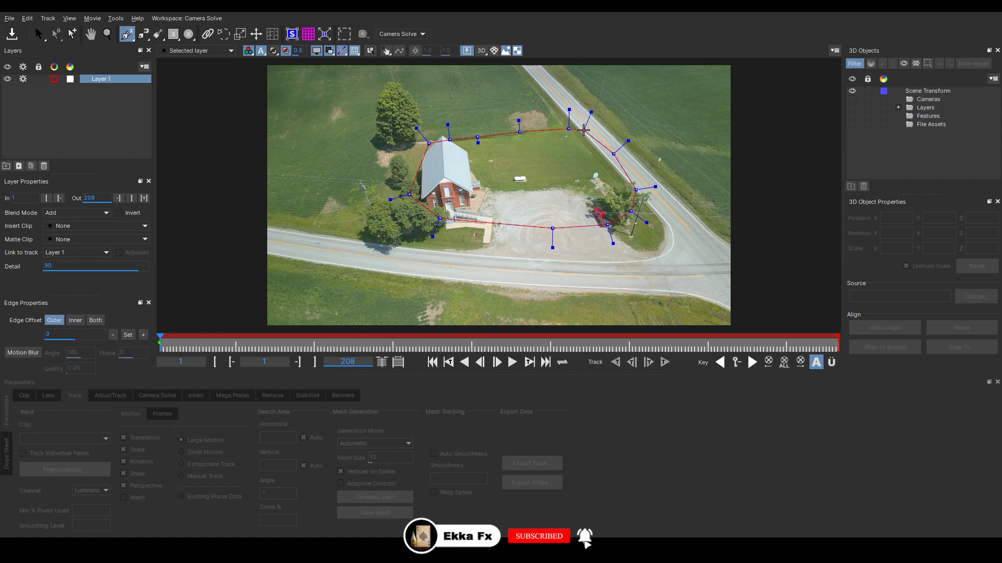
left_click(568, 129)
left_click_drag(568, 129, 568, 125)
left_click_drag(751, 254, 751, 254)
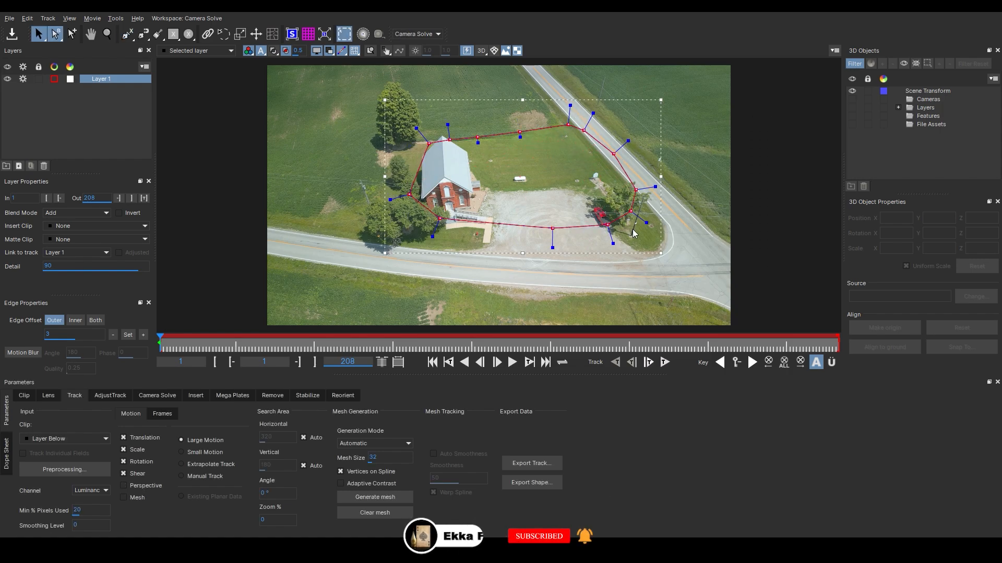
left_click_drag(646, 222, 650, 225)
Select the spline layer, track it forwards through the whole clip, and return to the first frame
left_click(470, 126)
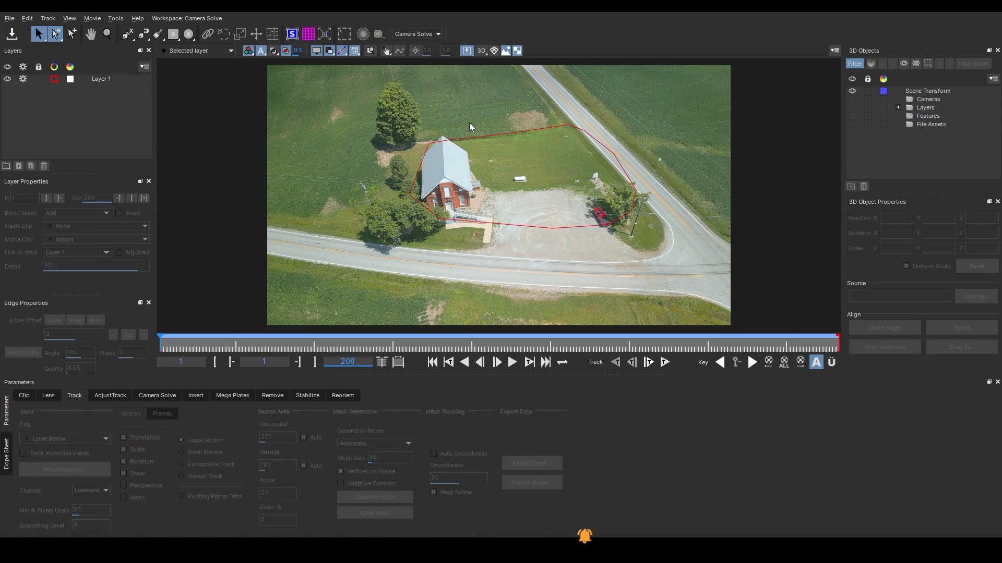
left_click(477, 139)
left_click_drag(477, 138, 476, 138)
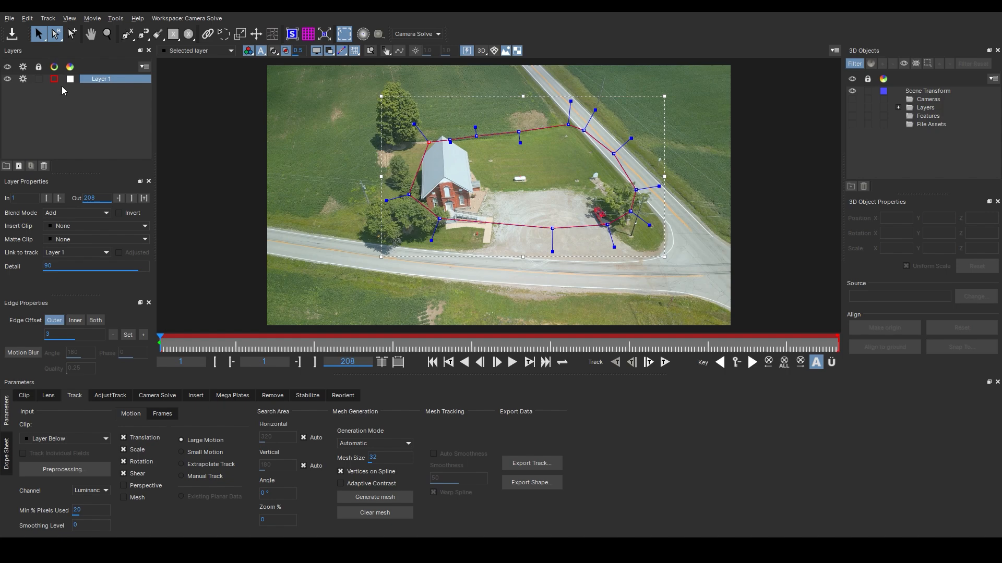
left_click(664, 362)
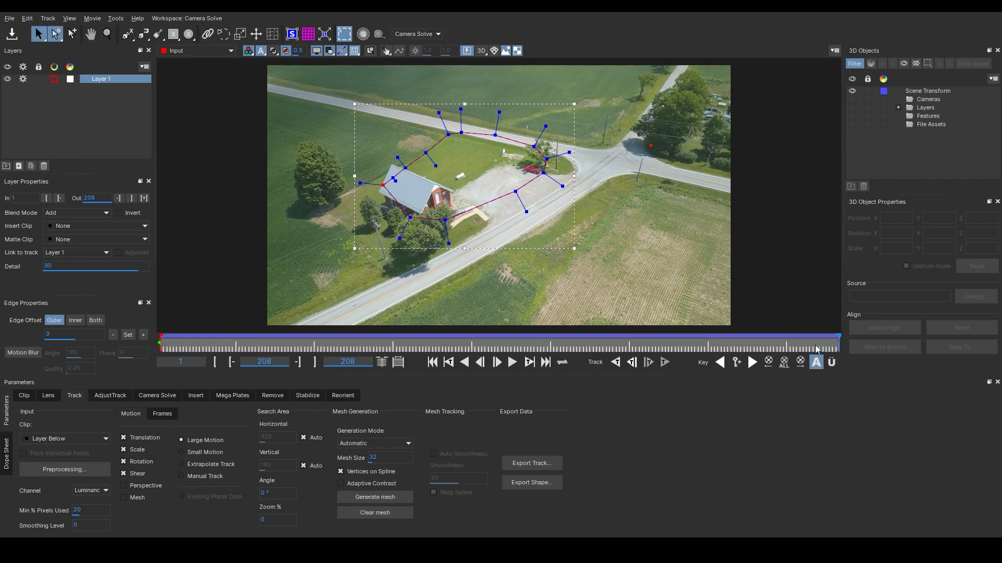
left_click_drag(836, 344, 71, 317)
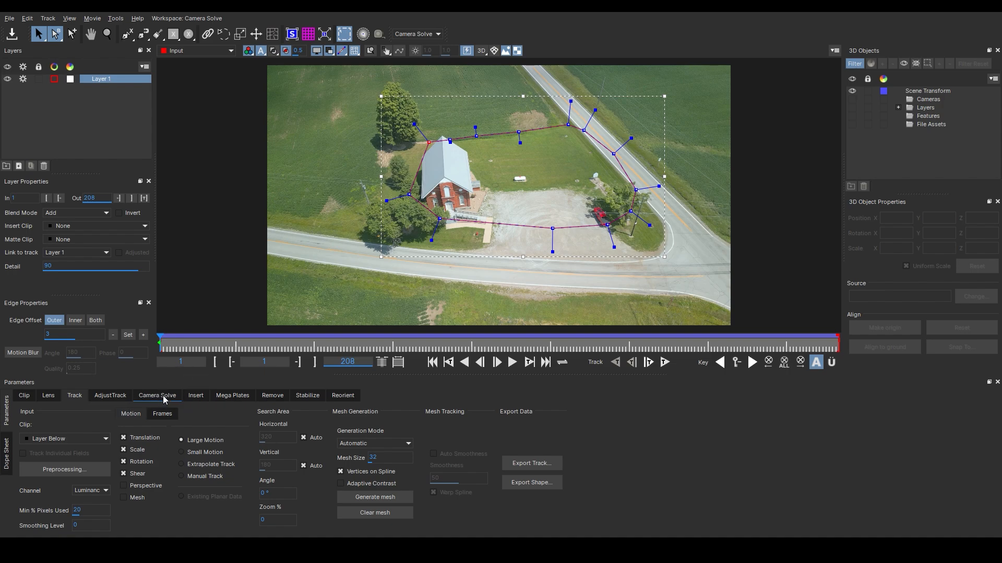
Switch to the camera solve settings, display the layer matte, and invert the layer's matte
left_click(165, 397)
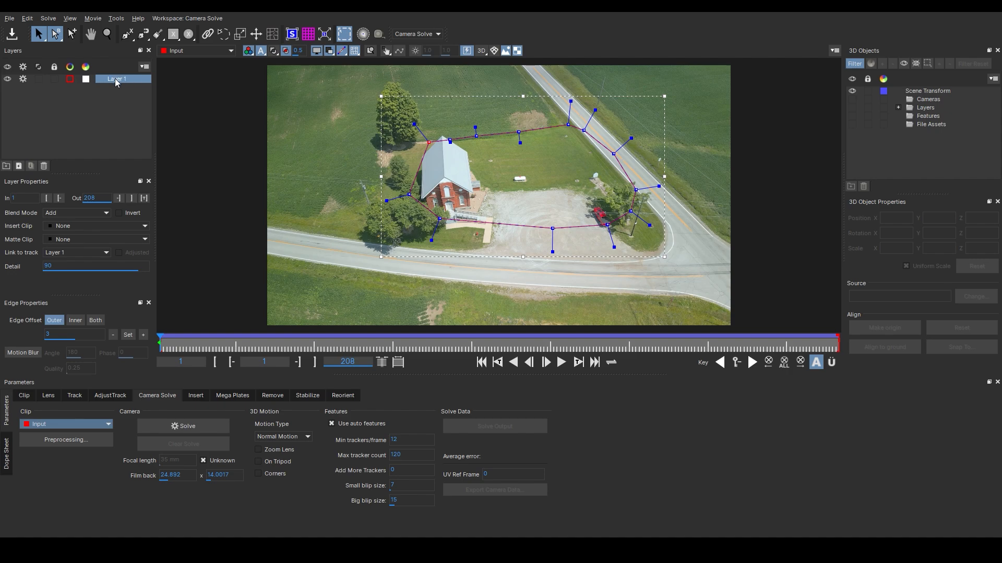
left_click(39, 80)
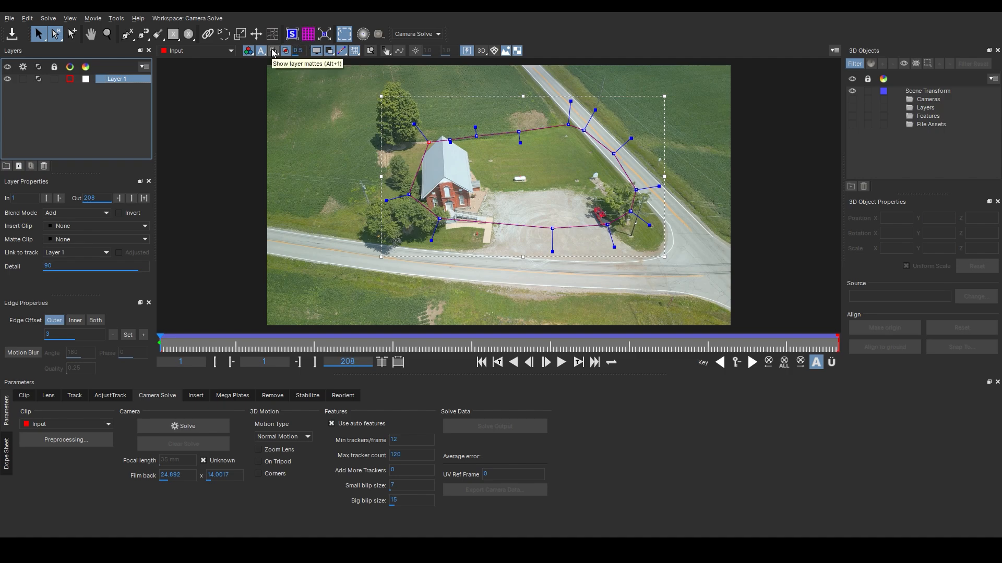
left_click(274, 51)
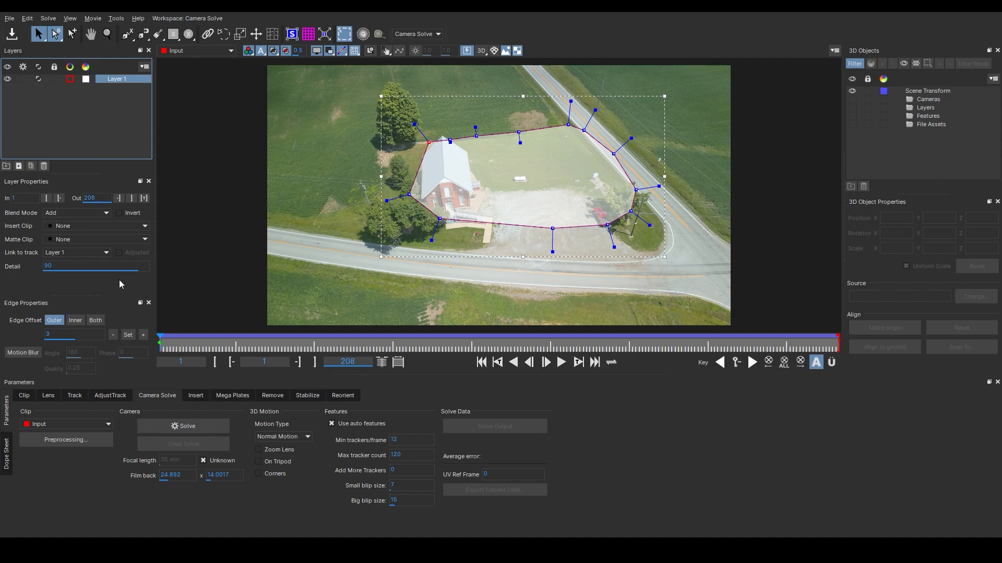
left_click(119, 213)
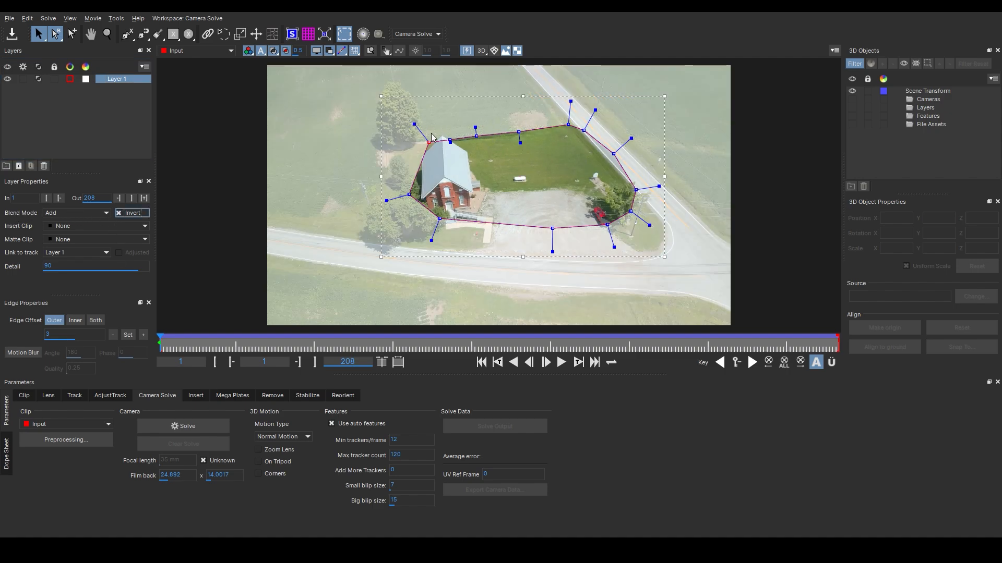
Scrub the clip to check the inverted matte, return to the start, and hide the matte display
left_click_drag(180, 347, 590, 348)
left_click(481, 362)
left_click(274, 52)
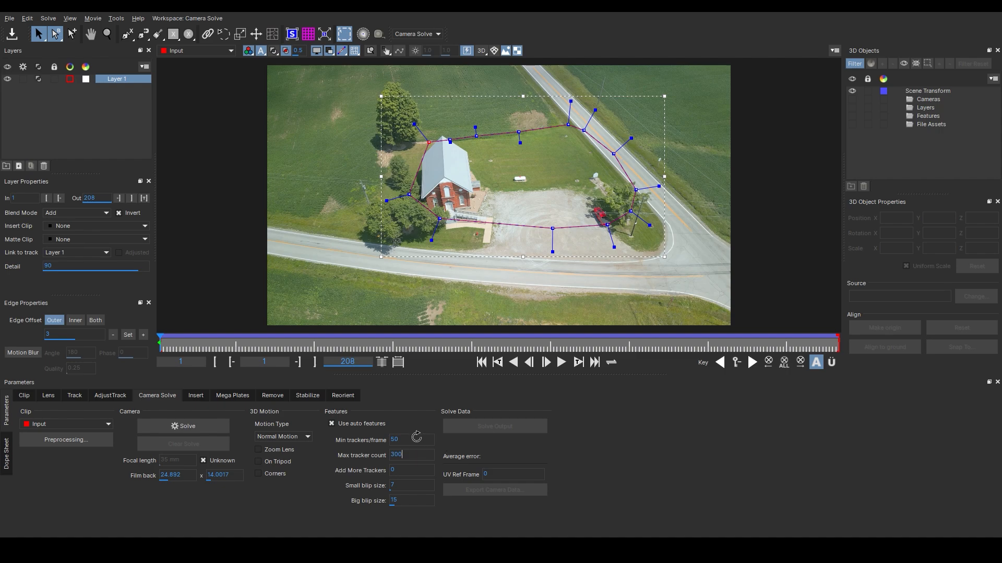
Run the camera solve with 50 minimum trackers per frame and a maximum tracker count of 300
left_click(206, 427)
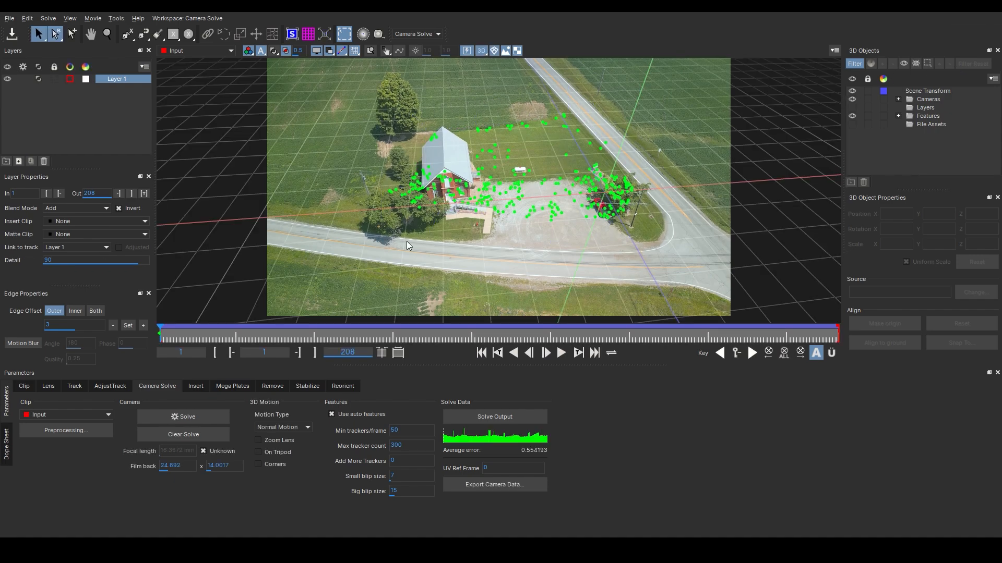
mouse_move(172, 340)
left_mouse_down()
mouse_move(694, 339)
mouse_move(160, 340)
left_mouse_up()
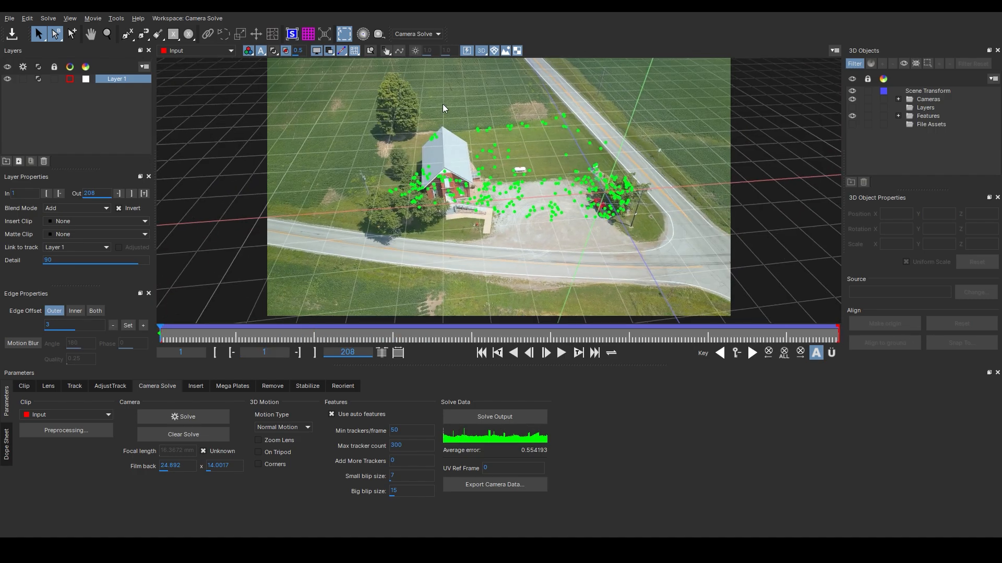
Inspect the solved point cloud in the perspective and side views, then return to the camera view
left_click(481, 52)
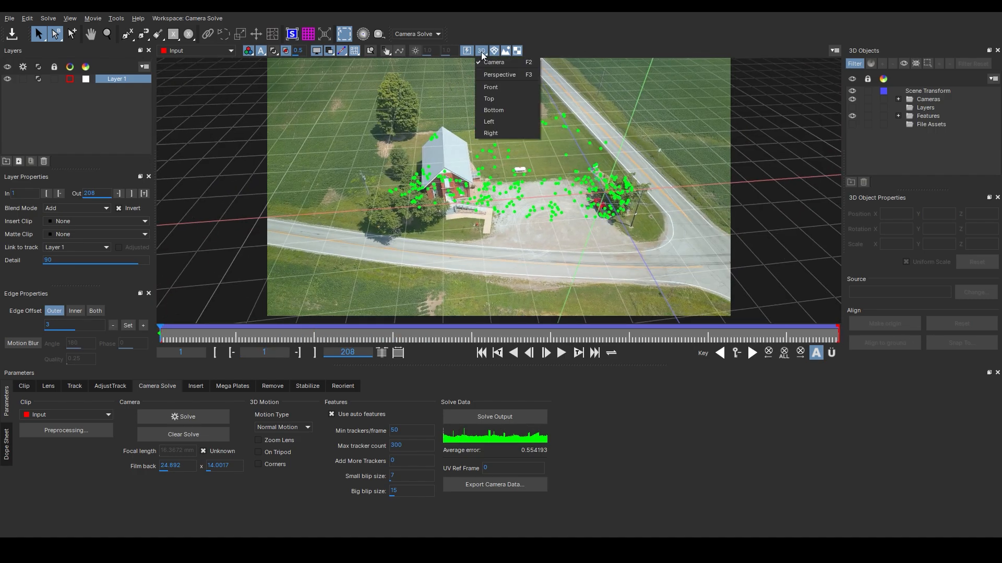
left_click(496, 76)
left_click(163, 339)
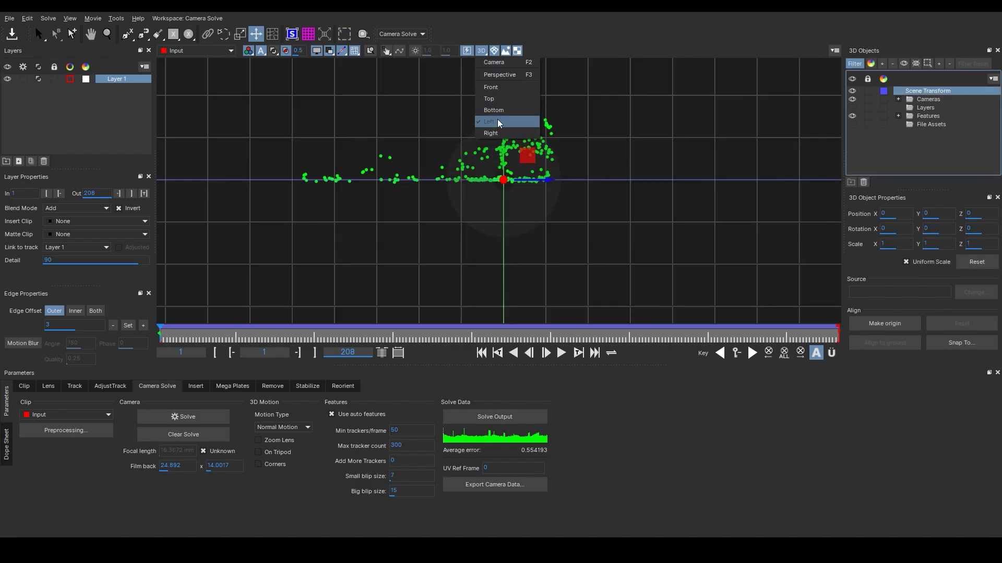
left_click(500, 65)
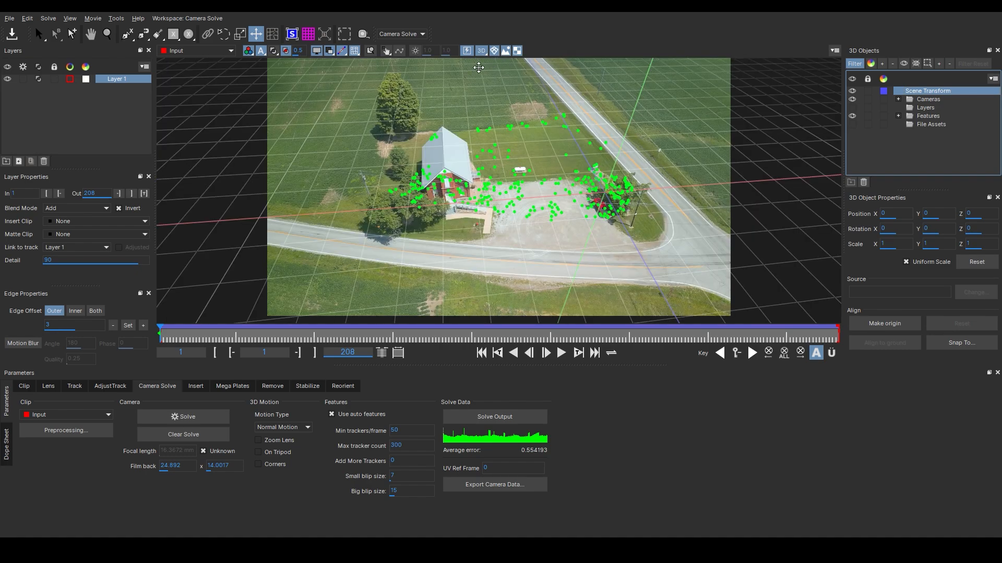
Zoom into the lawn behind the church, pick a tracked feature point there, and make it the scene origin
left_click_drag(276, 340, 157, 326)
key("z")
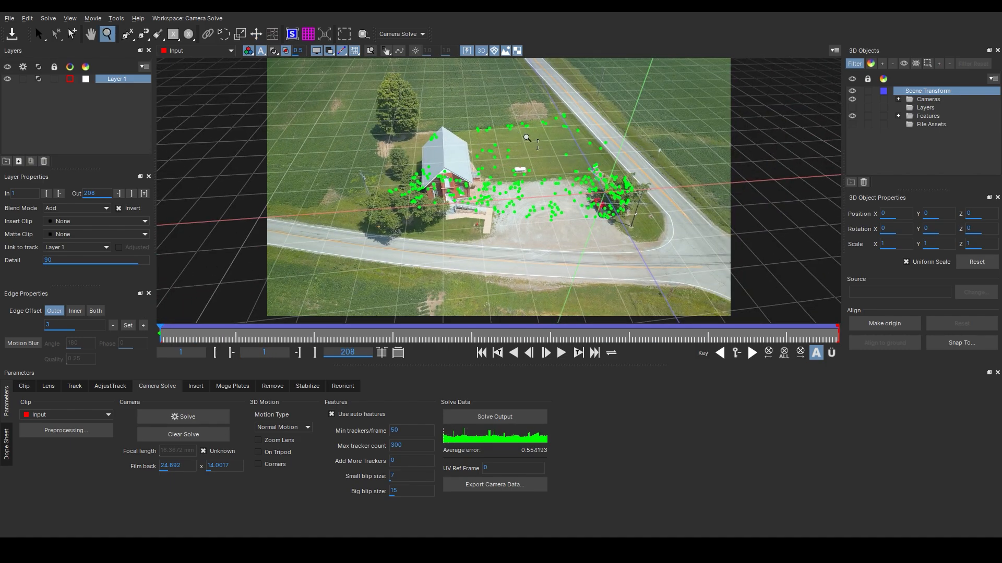
left_click_drag(551, 152, 823, 317)
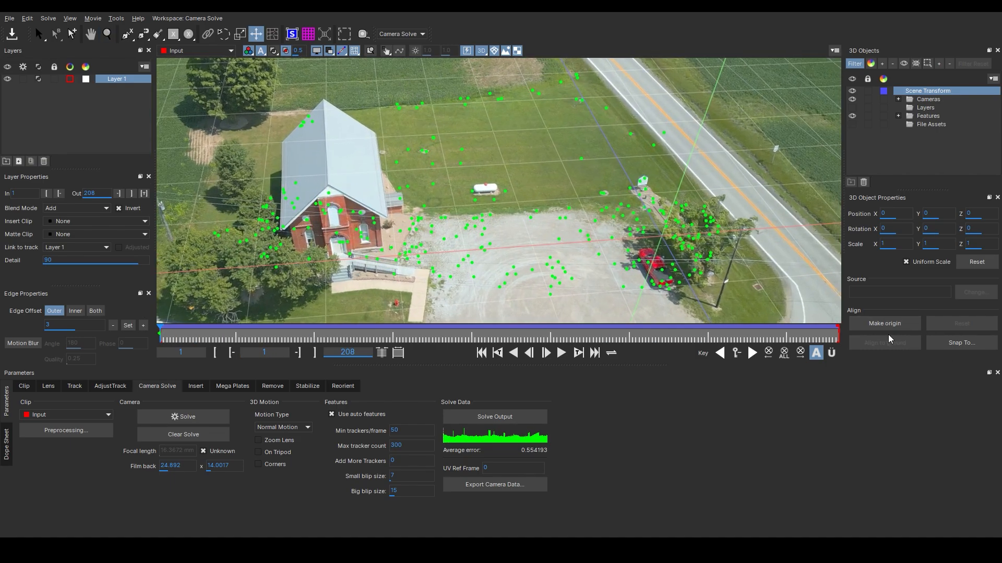
key("z")
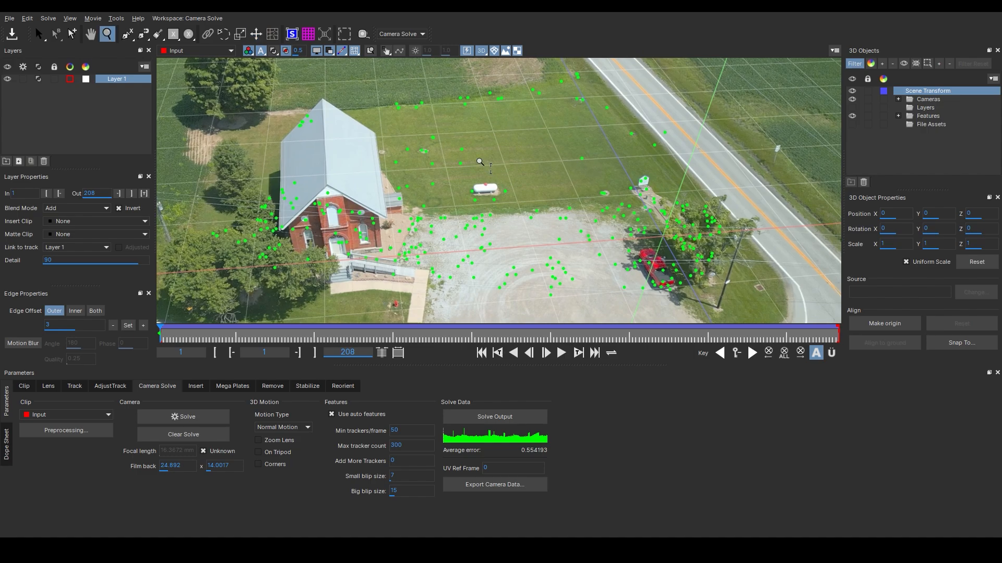
left_click_drag(479, 163, 434, 123)
left_click_drag(193, 340, 84, 332)
left_click(455, 145)
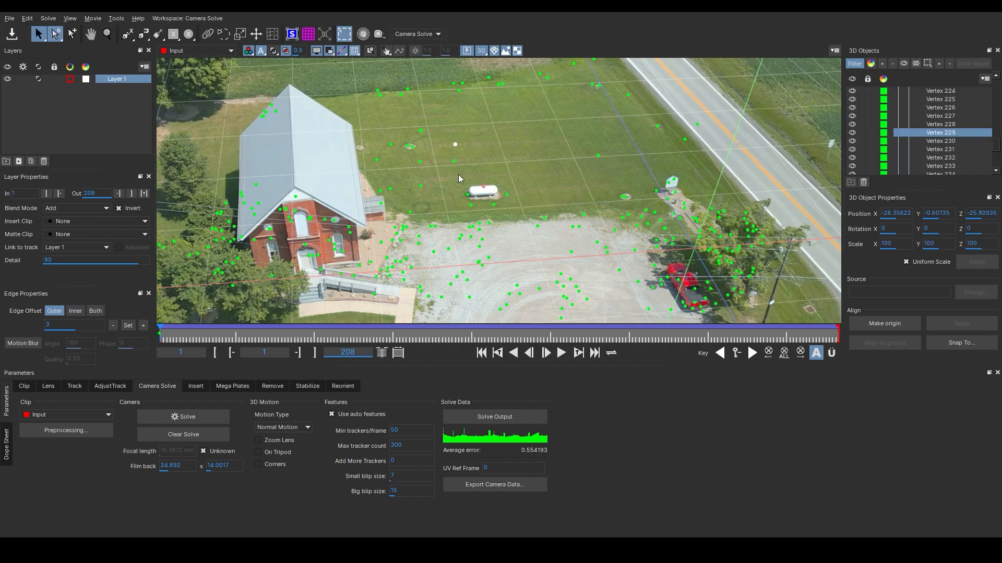
left_click(906, 322)
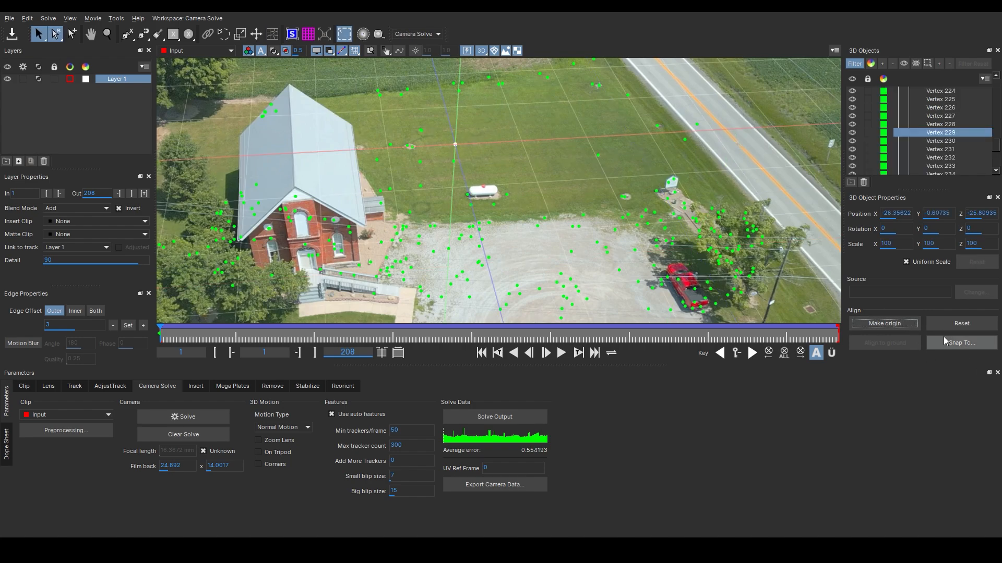
Review the repositioned ground grid across frames at different zoom levels
scroll(515, 168, "down", 3)
scroll(515, 168, "up", 1)
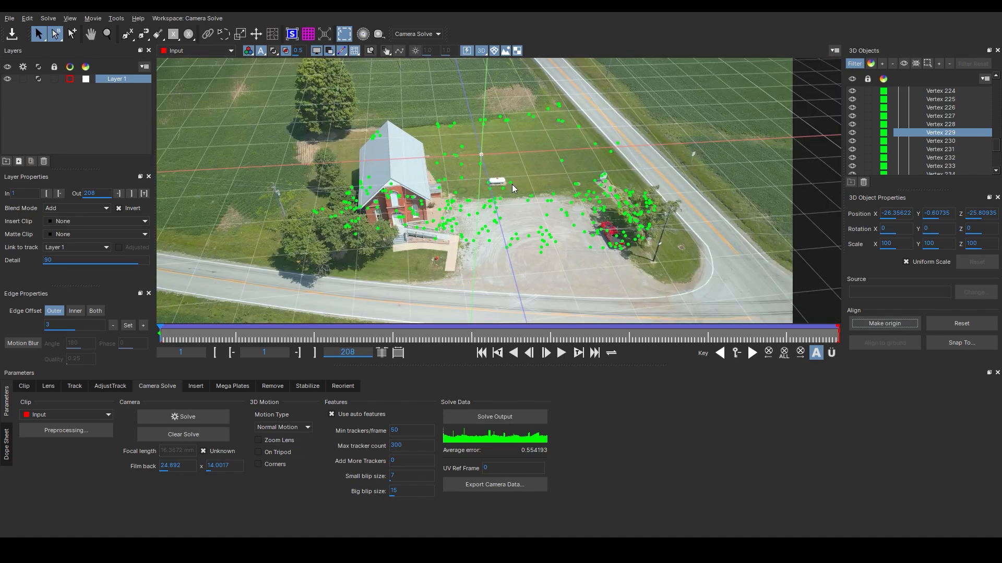
left_click(165, 340)
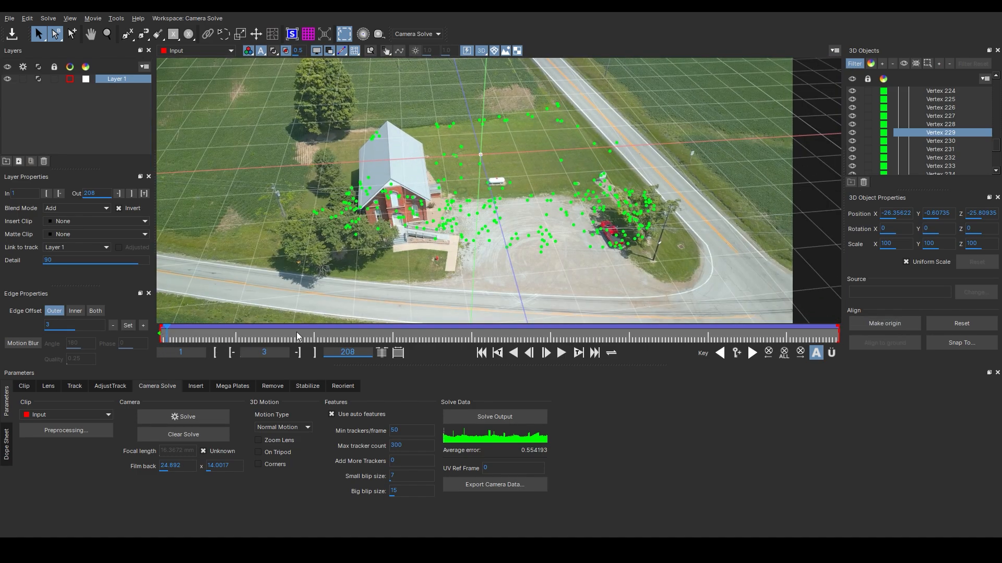
left_click_drag(367, 340, 148, 326)
key("z")
left_click_drag(531, 192, 584, 182)
key("x")
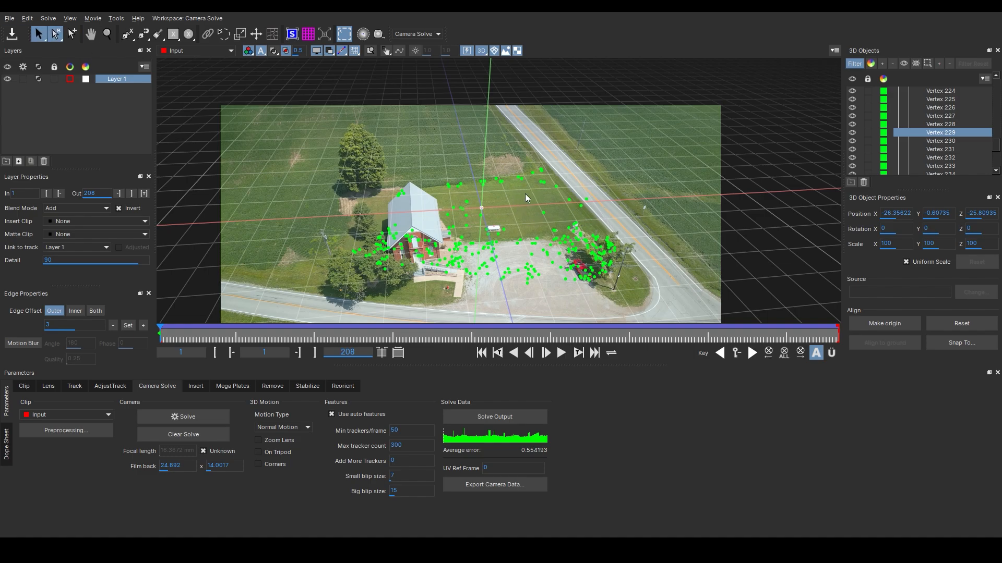
scroll(485, 207, "up", 3)
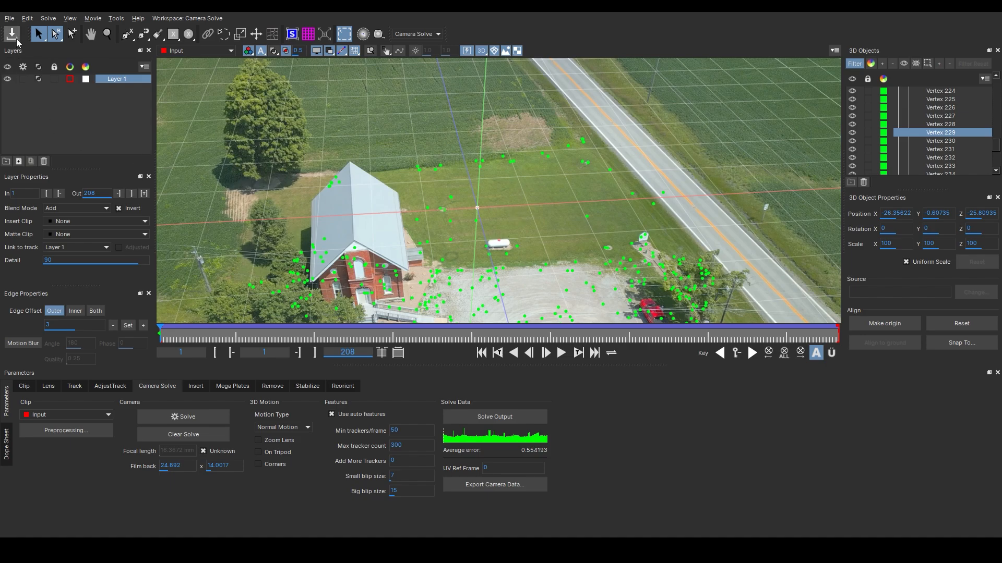
Import the USD 3D object Temple_2014.usd from the Temple_2014_usd folder into the scene
left_click(9, 18)
mouse_move(24, 52)
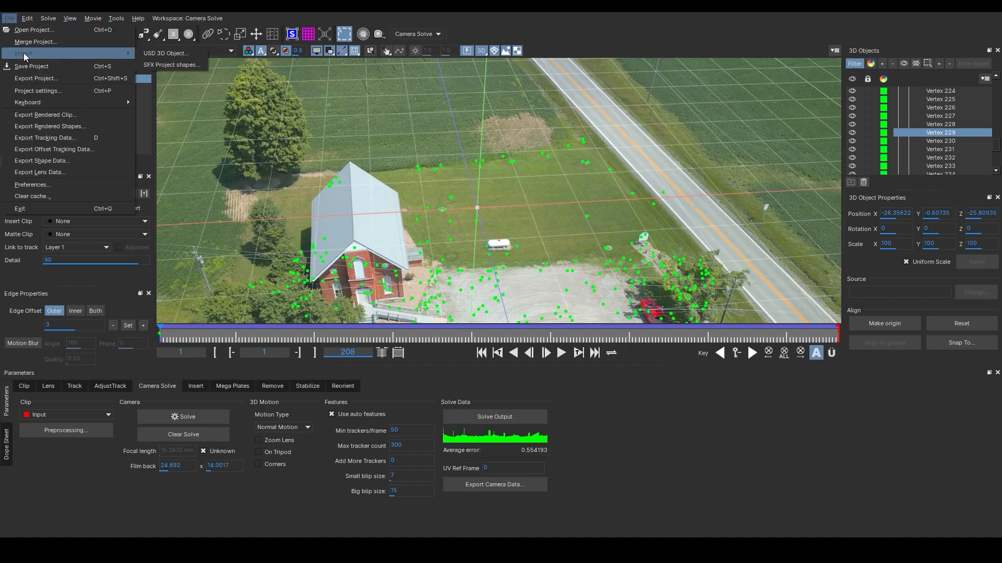
left_click(172, 55)
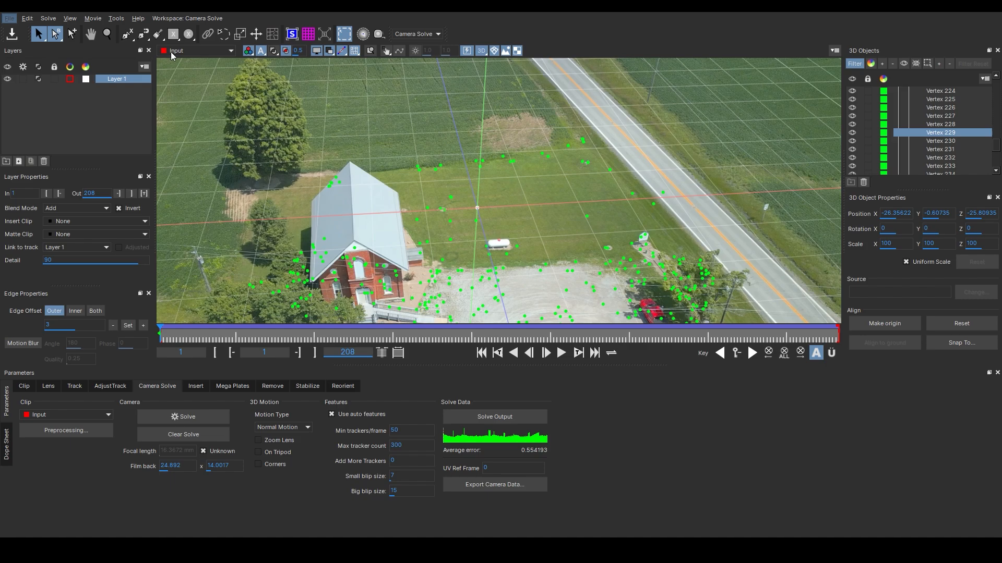
left_click(298, 43)
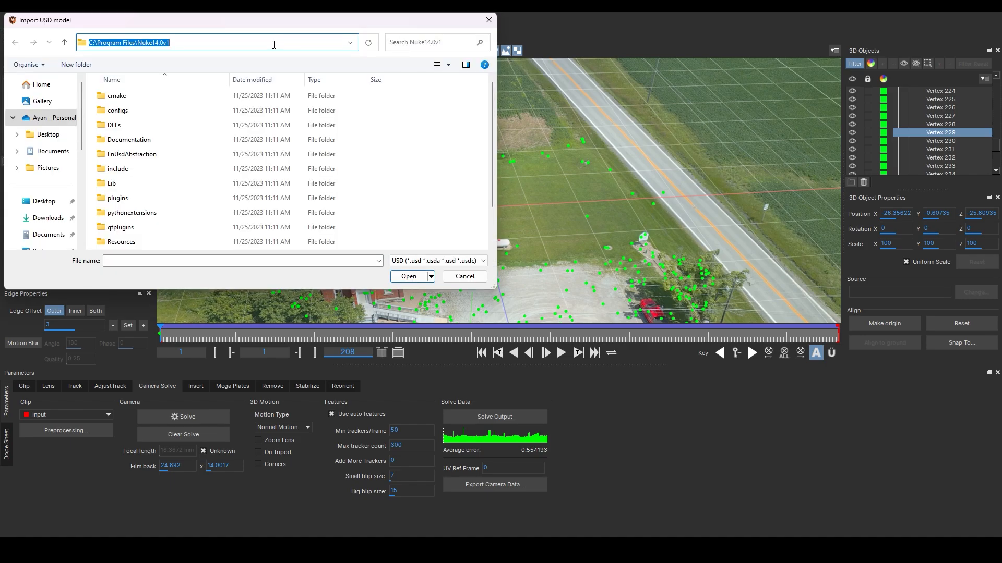
type("D:\\AYAN\\YOUTUBE\\27-07-2024\\Temple_2014_usd")
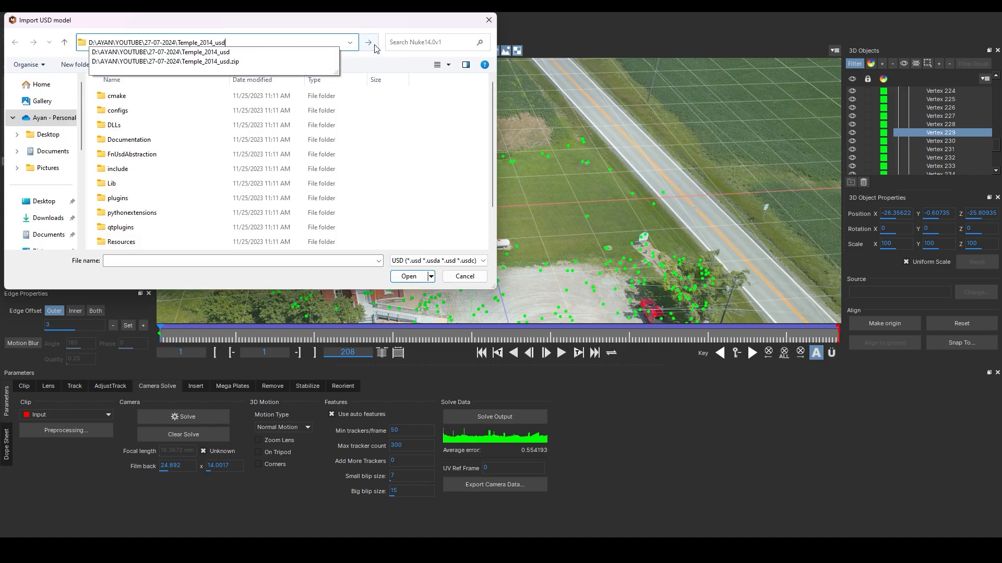
left_click(370, 43)
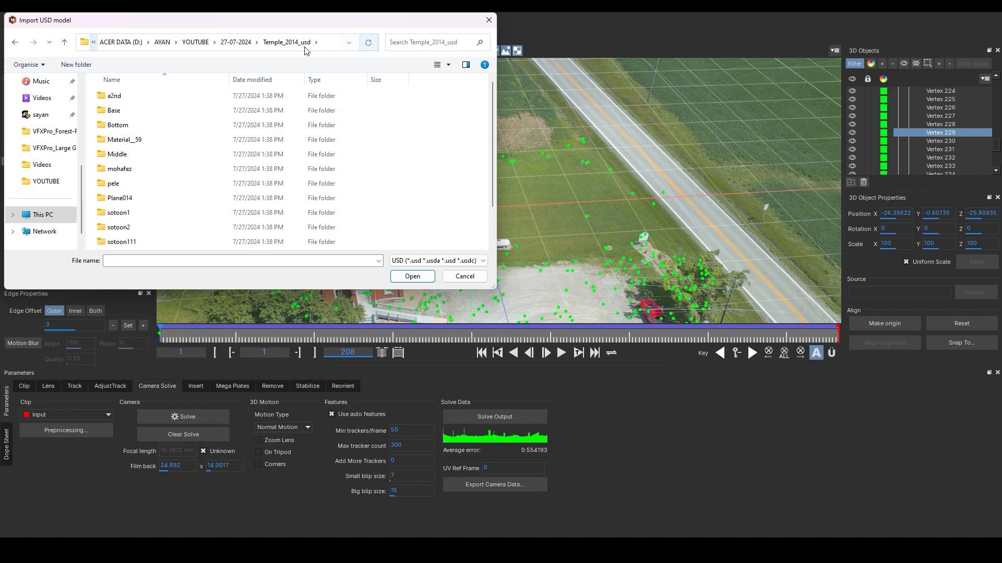
scroll(264, 112, "down", 3)
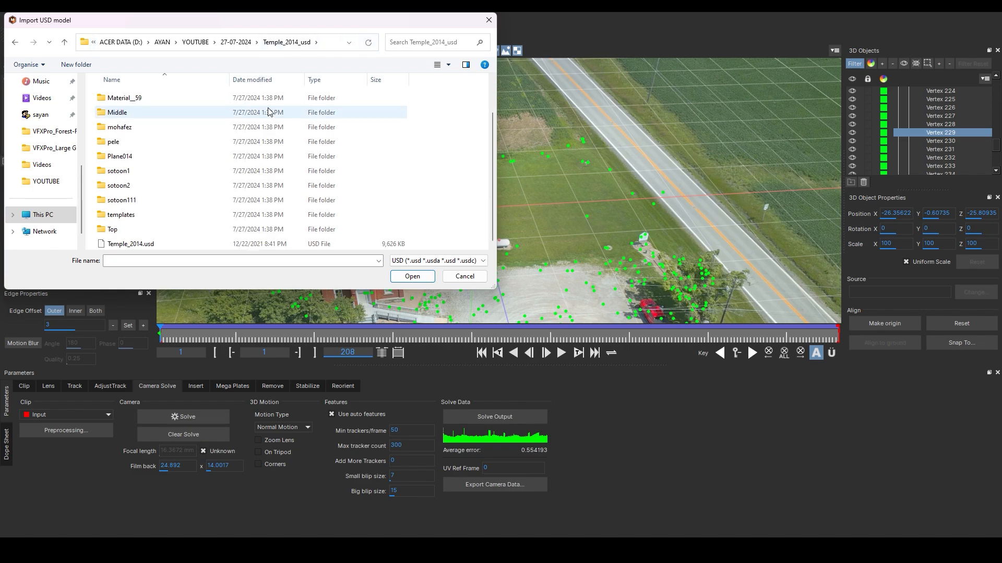
left_click(157, 247)
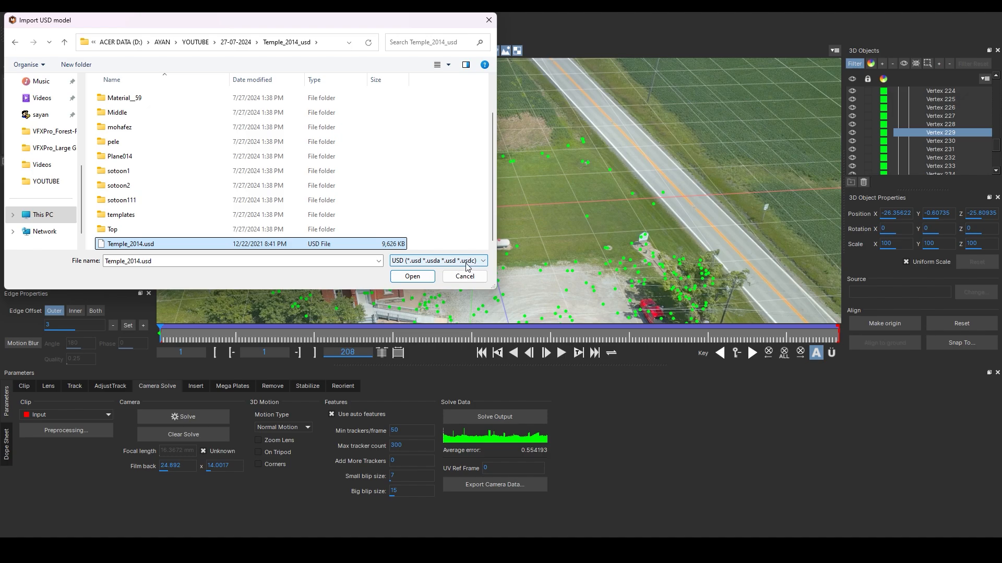
left_click(413, 276)
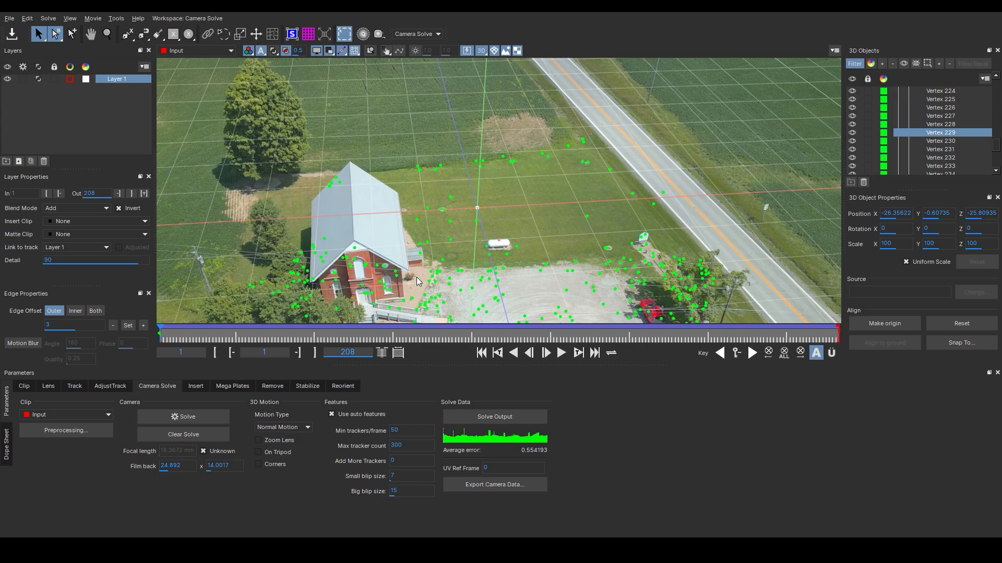
Select the imported temple model and set its rotation to about 257° on X and its uniform scale to about 0.45
scroll(501, 176, "down", 5)
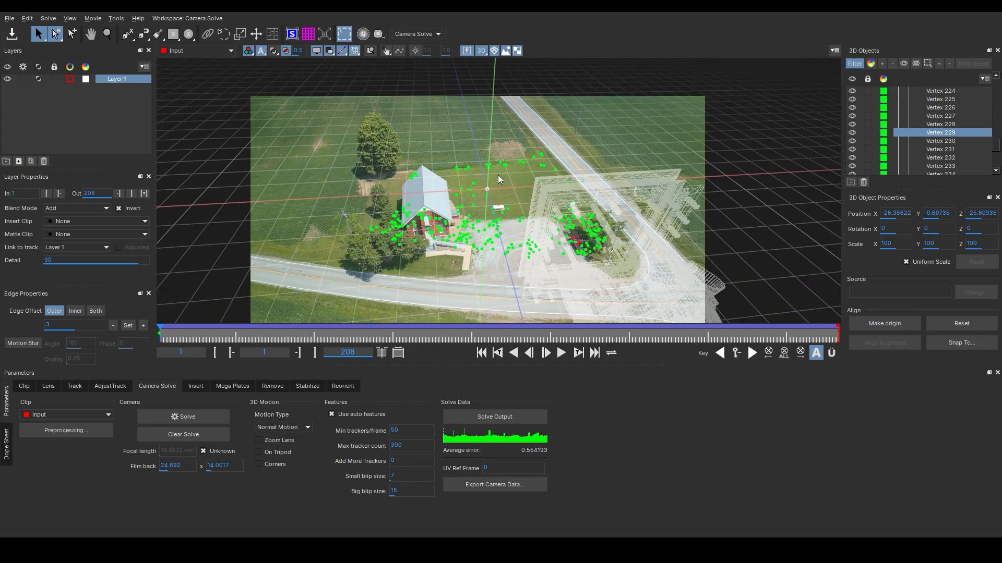
left_click_drag(558, 230, 572, 140)
scroll(568, 176, "up", 2)
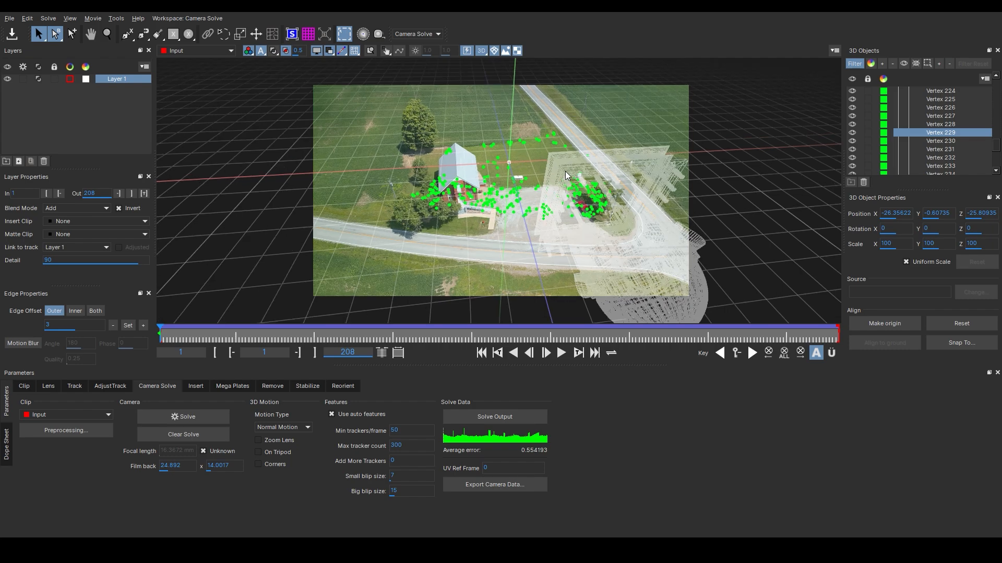
left_click(493, 50)
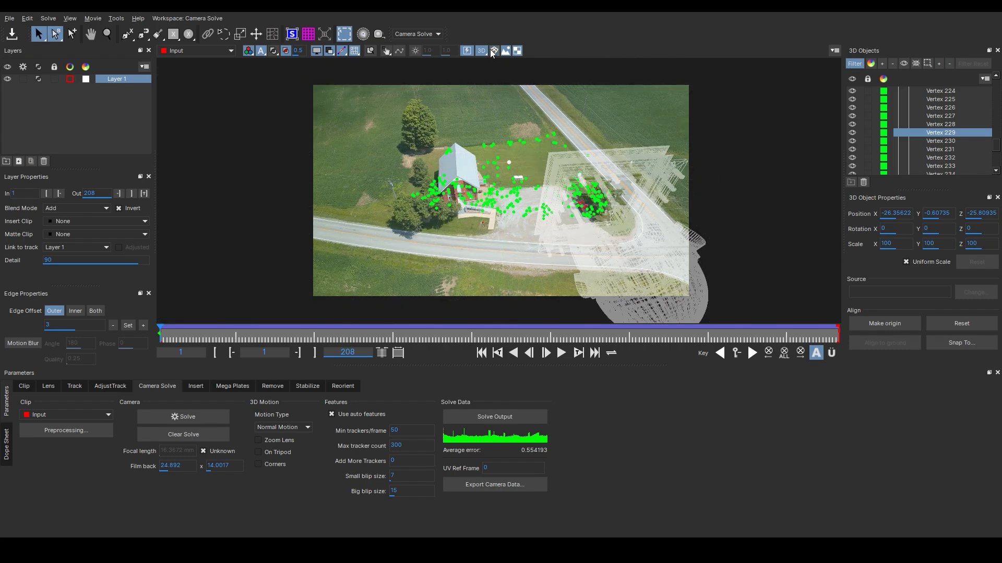
left_click(495, 52)
left_click(495, 51)
left_click_drag(997, 146, 993, 172)
left_click(941, 166)
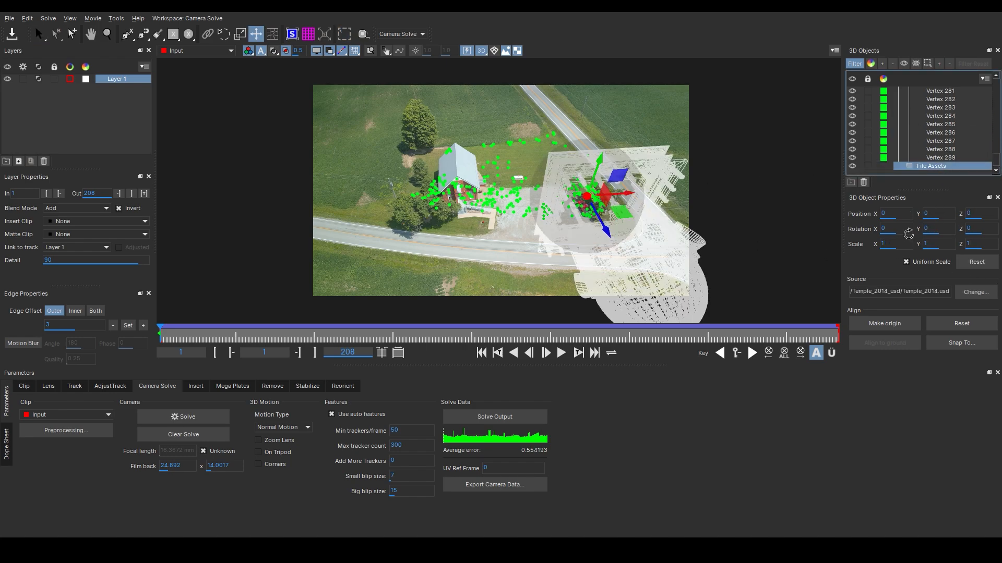
left_click_drag(892, 229, 921, 233)
left_click(902, 243)
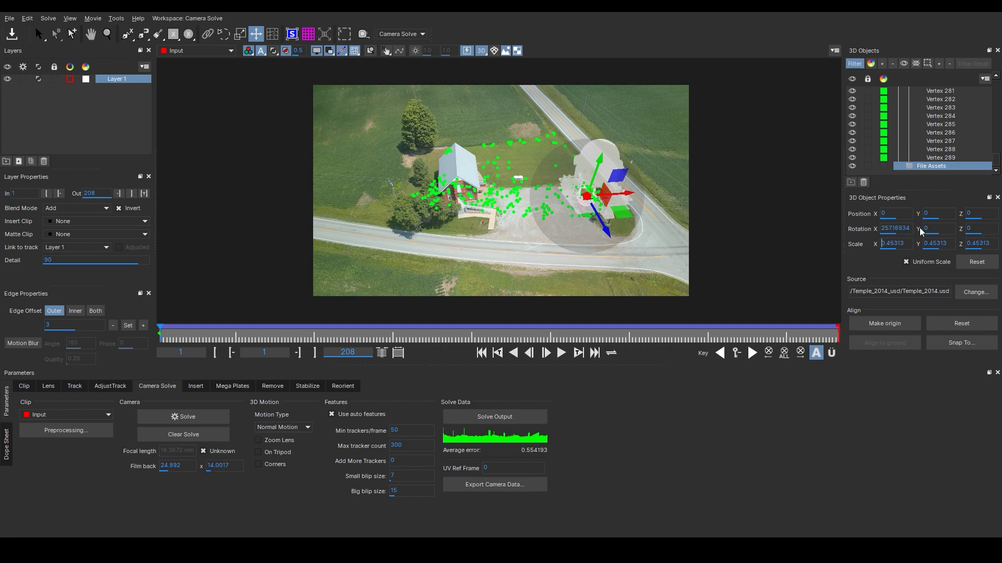
Switch to the front view and move the temple along X toward the tracked points, to about −16.8
left_click(485, 55)
left_click(486, 88)
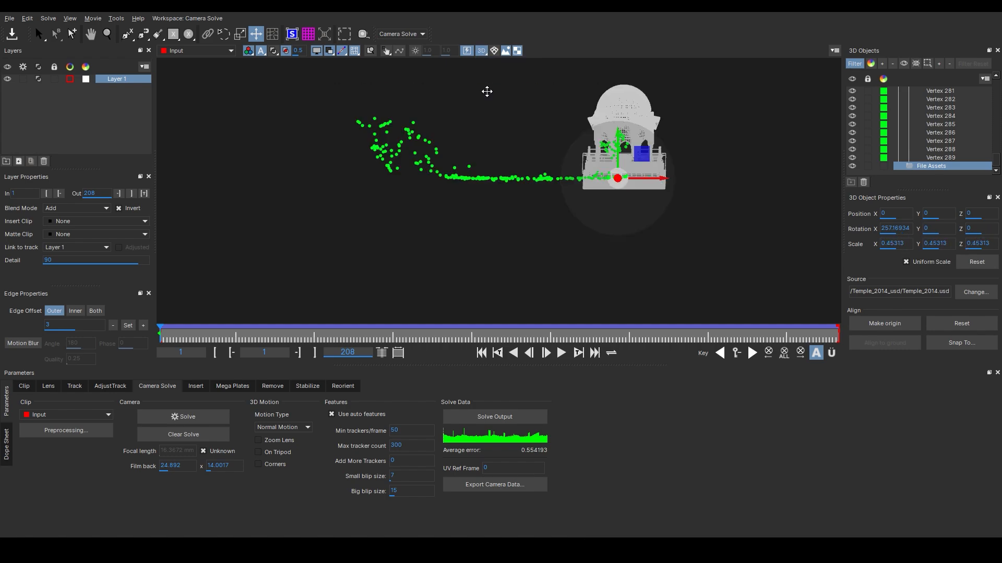
left_click(494, 51)
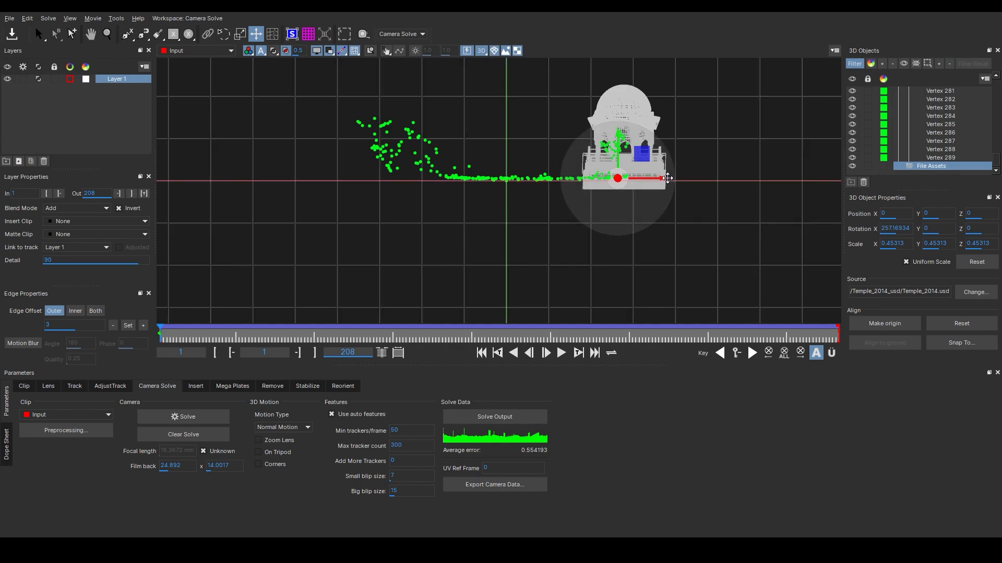
left_click_drag(668, 179, 597, 168)
In the top and side views, rotate the temple to about 270° X and −2° Y and lower it onto the ground points
left_click(482, 51)
left_click(488, 99)
scroll(555, 207, "up", 5)
left_click(484, 51)
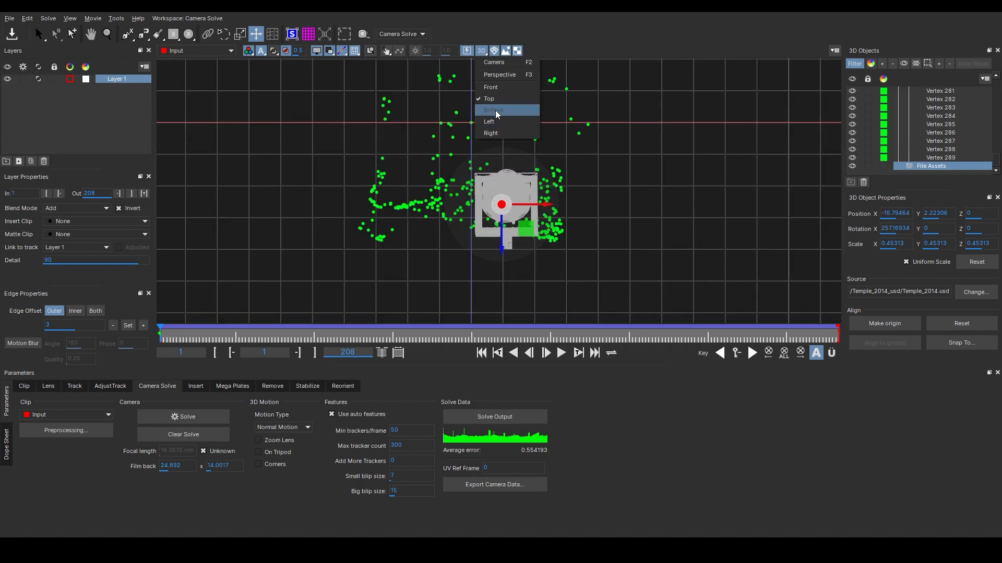
left_click(495, 111)
scroll(621, 227, "up", 5)
left_click(481, 51)
left_click(490, 122)
scroll(695, 159, "up", 5)
left_click_drag(942, 228, 892, 225)
left_click_drag(549, 139, 550, 148)
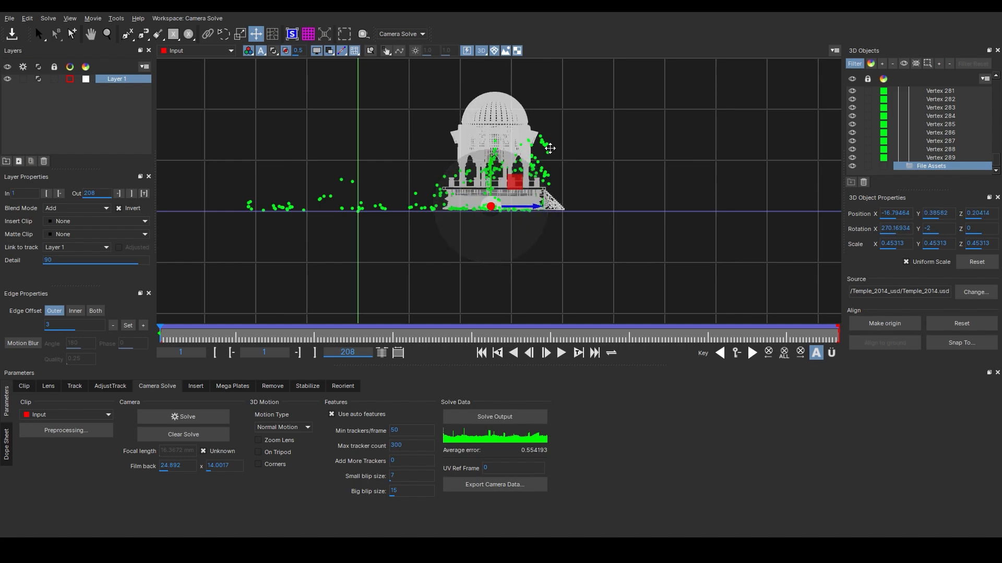
Return to the camera view, move the temple onto the lawn beside the church and scale it to about 0.28
left_click(481, 51)
left_click(491, 133)
scroll(429, 183, "down", 3)
left_click(482, 51)
left_click(488, 64)
left_click_drag(554, 191, 531, 148)
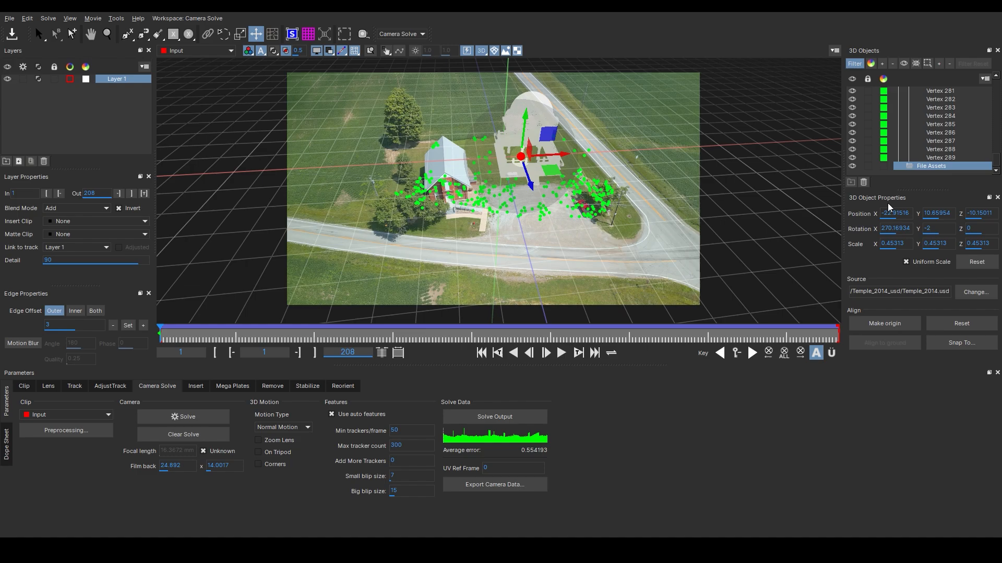
mouse_move(908, 245)
left_mouse_down()
mouse_move(902, 238)
mouse_move(905, 249)
left_mouse_up()
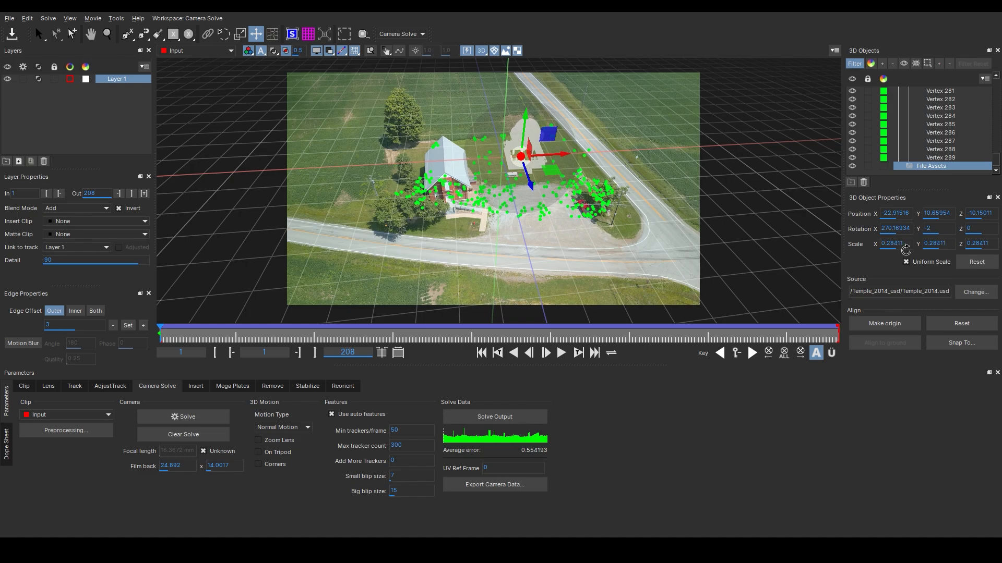
Select the tracked point on the lawn where the temple should stand and color it red
left_click(430, 67)
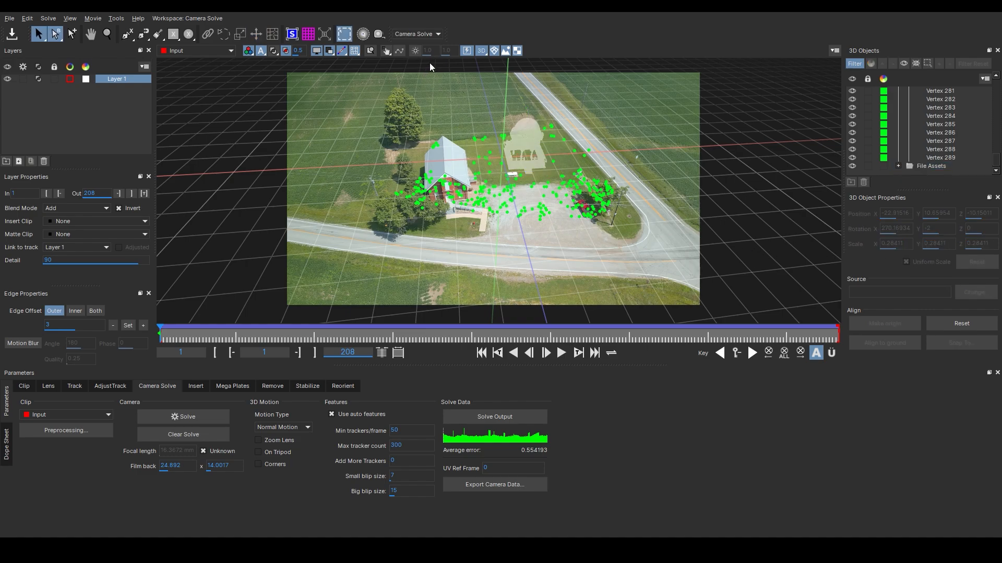
left_click(494, 50)
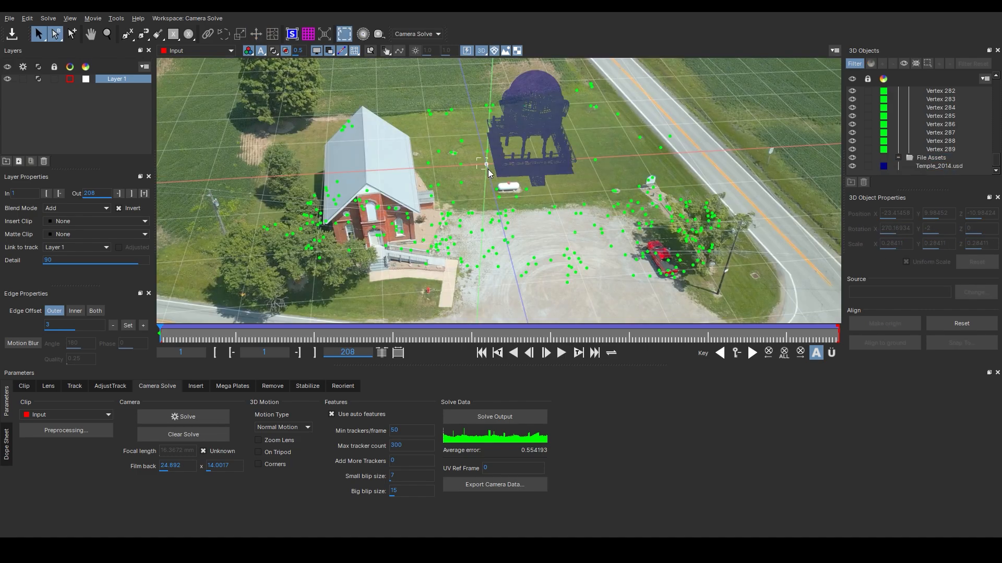
left_click(488, 169)
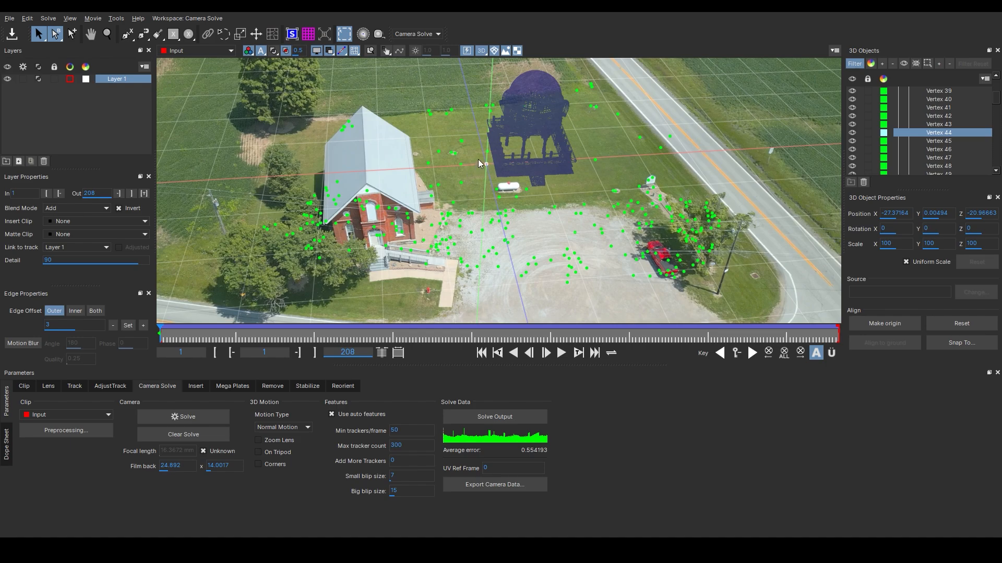
left_click(485, 161)
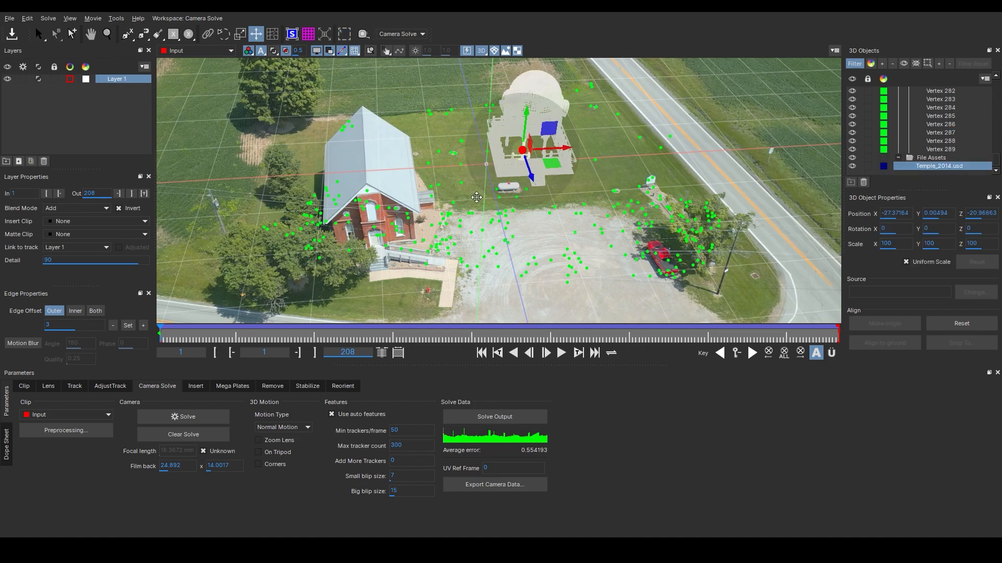
left_click(468, 159)
left_click(489, 167)
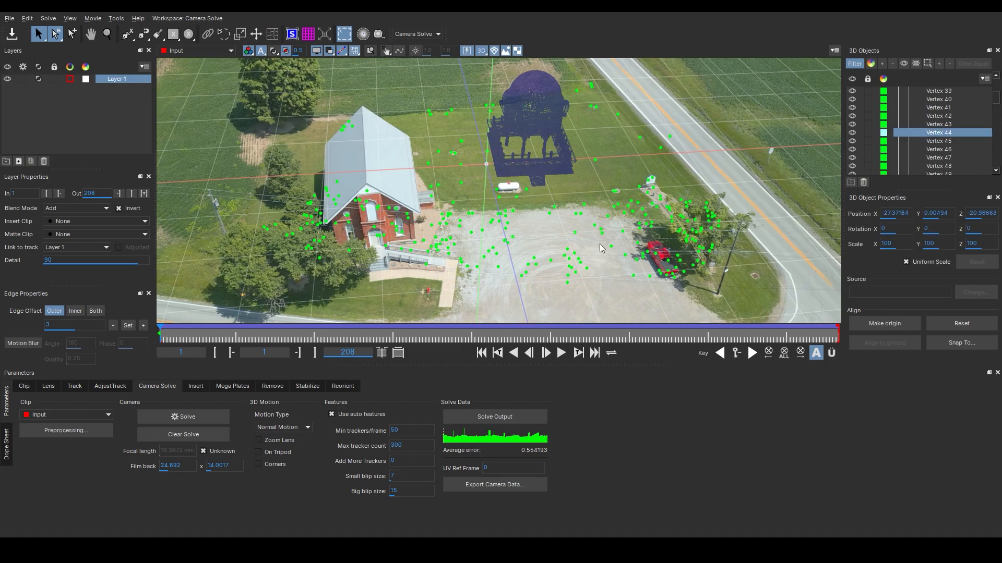
left_click(891, 325)
left_click(991, 96)
left_click_drag(996, 96, 996, 100)
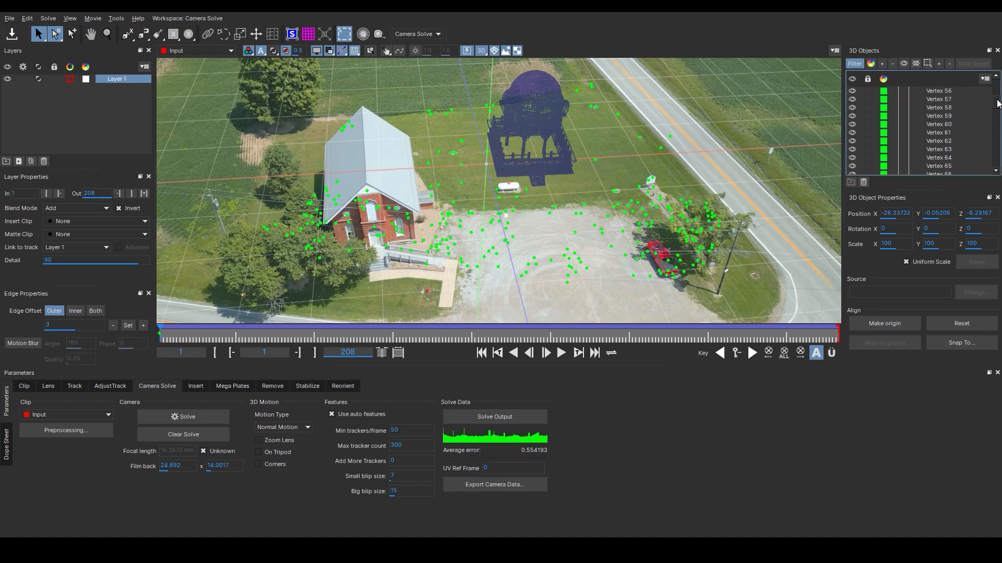
scroll(939, 151, "up", 7)
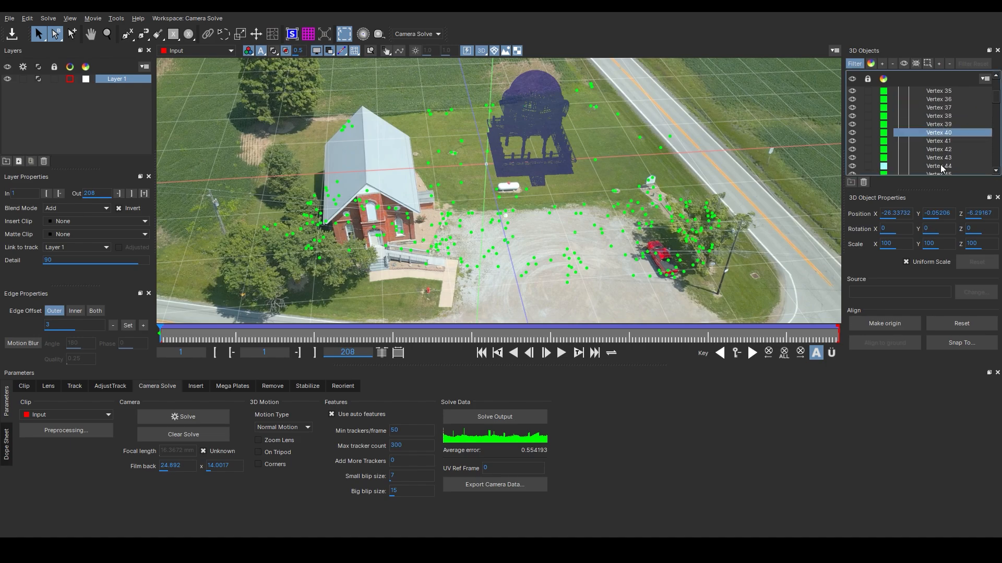
left_click(942, 167)
left_click(884, 167)
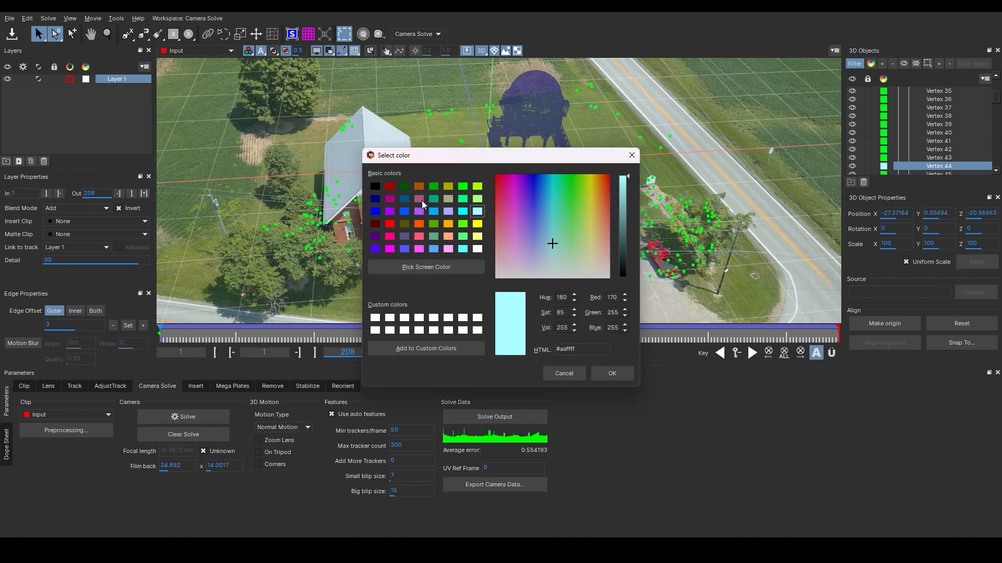
left_click(391, 188)
left_click(615, 373)
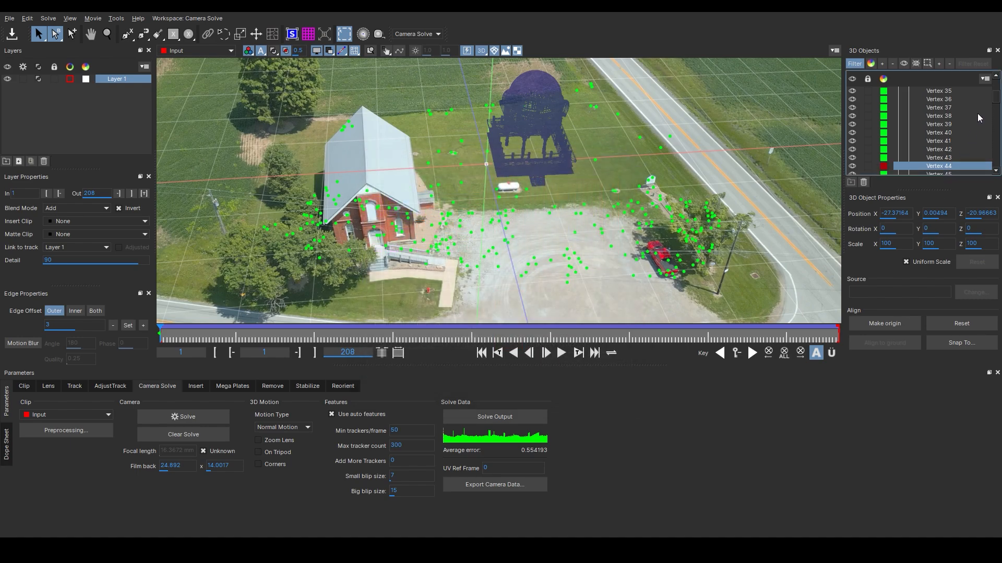
Select the temple's file assets group and snap it to the red tracked point
left_click_drag(996, 101, 997, 179)
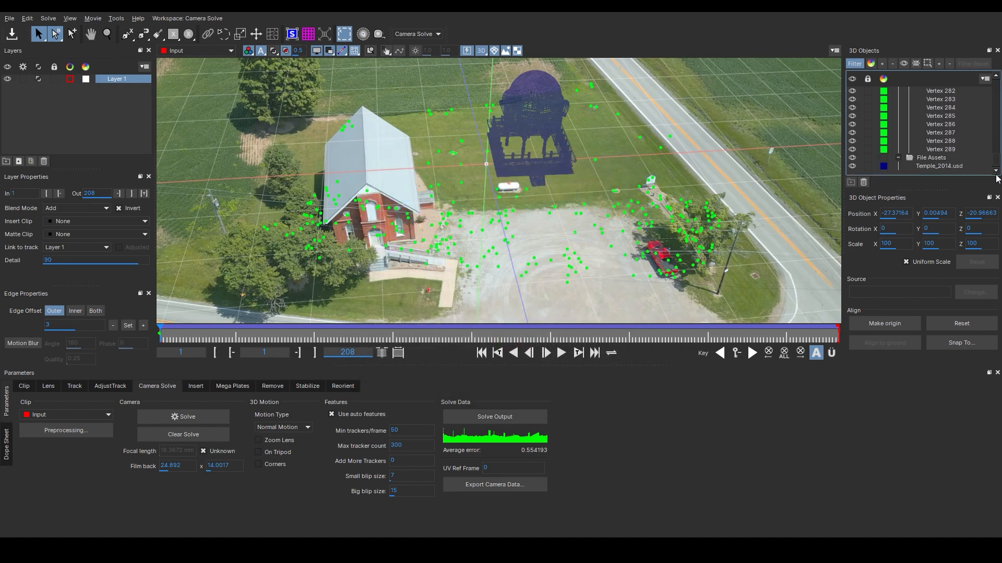
left_click(897, 158)
left_click(927, 166)
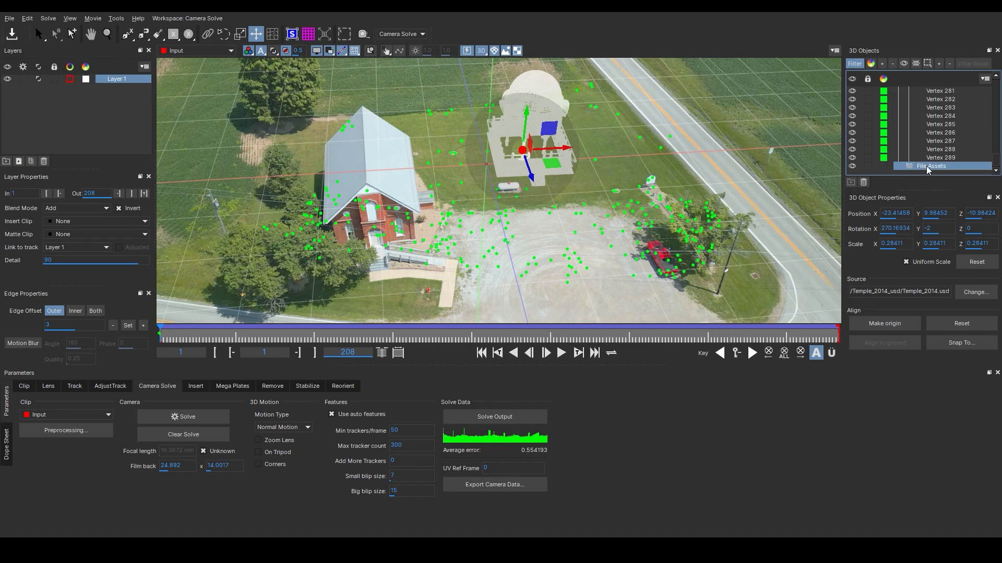
left_click(965, 345)
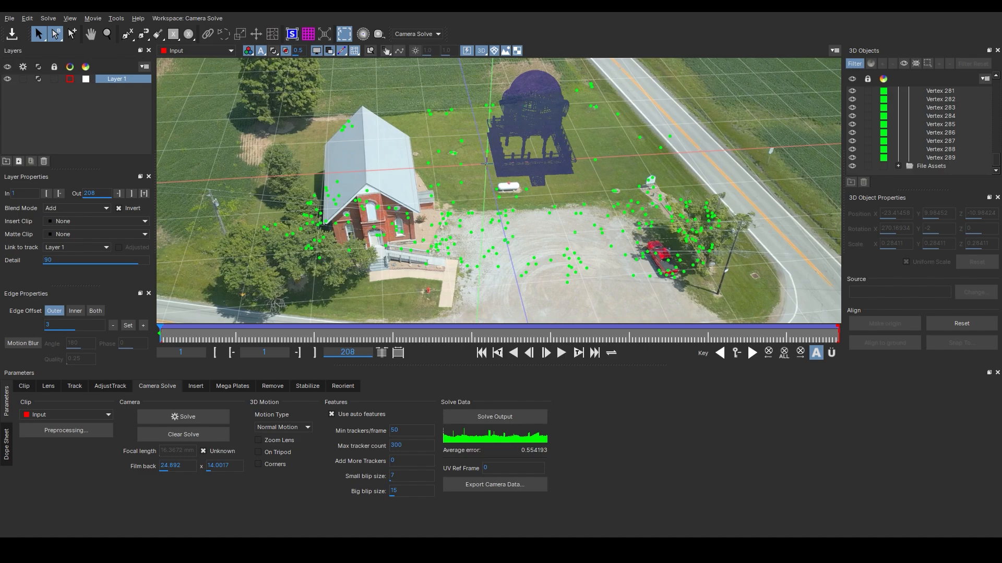
left_click(485, 163)
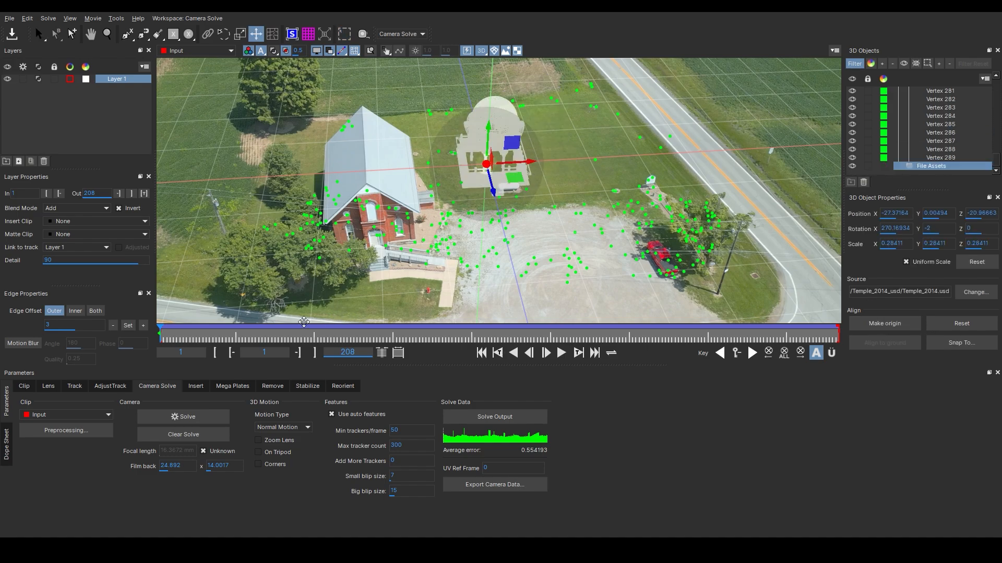
Scrub through the shot to check the temple's placement and nudge it slightly along its X axis
left_click_drag(173, 338, 863, 330)
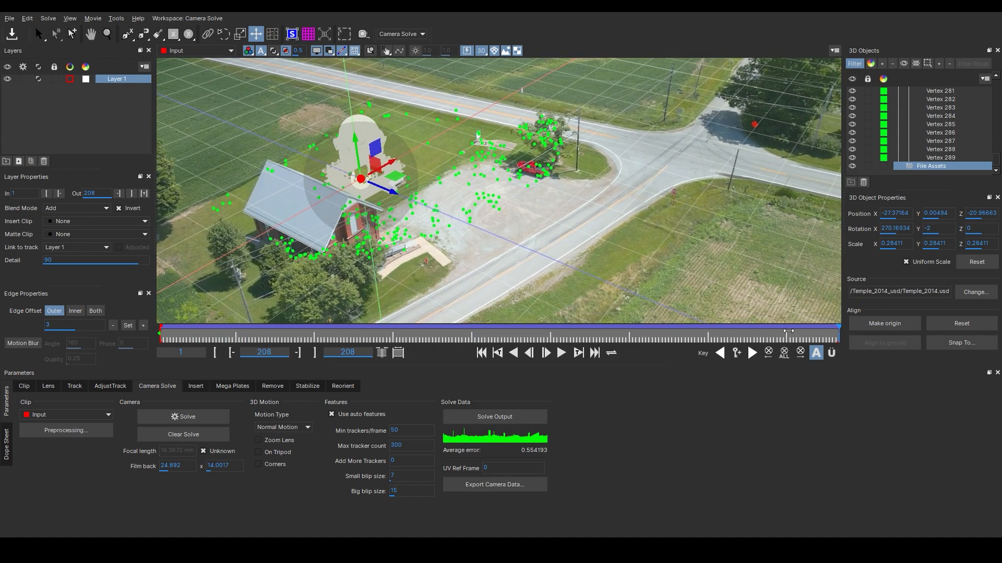
left_click_drag(789, 331, 161, 334)
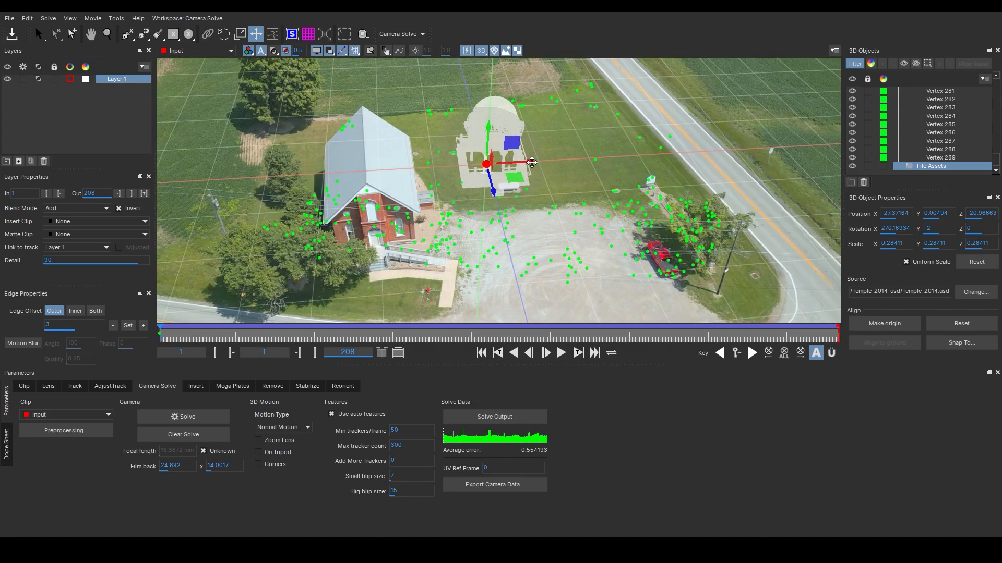
left_click_drag(529, 162, 551, 161)
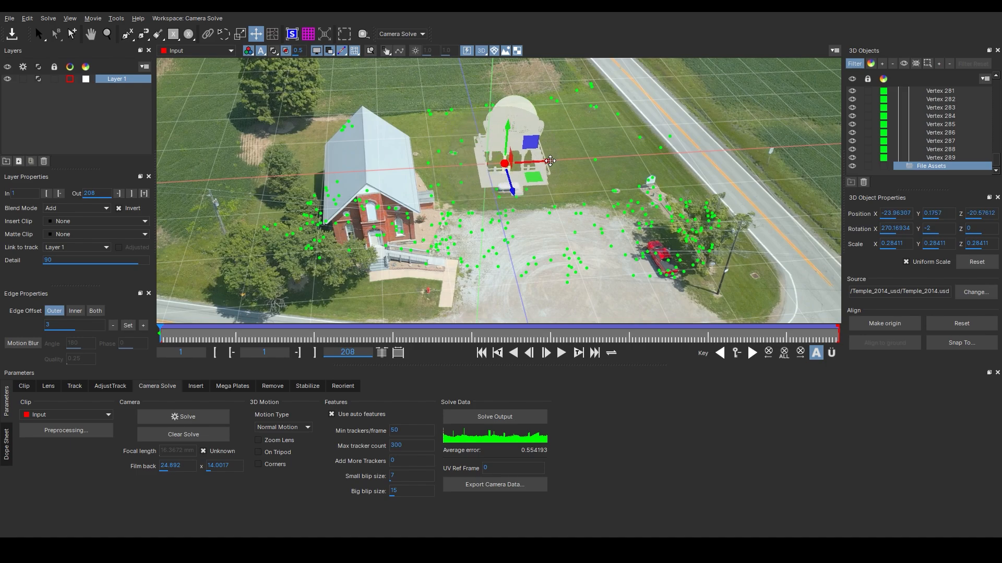
Raise the temple slightly along its Y axis and hide the scene's tracked feature points
left_click_drag(507, 125, 508, 117)
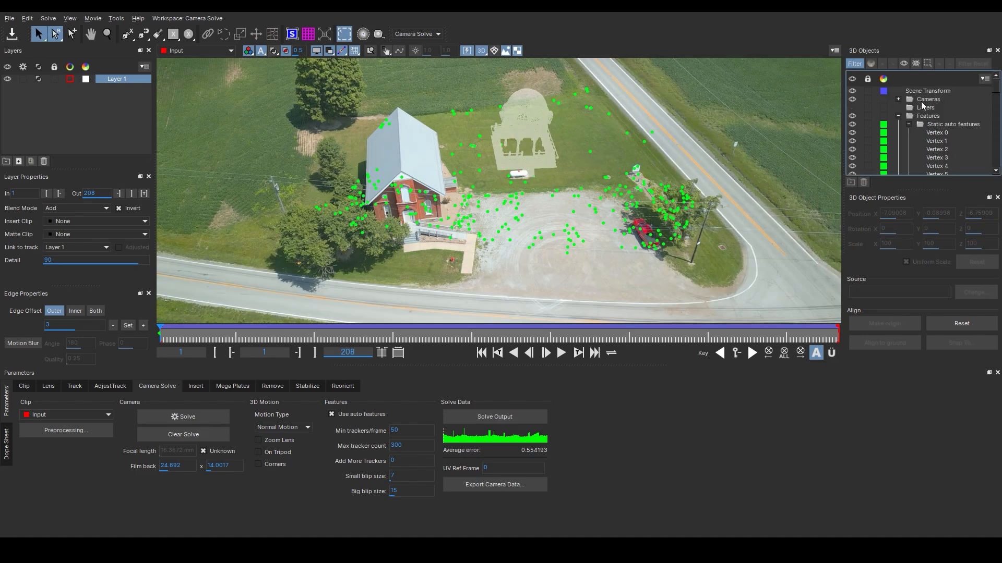
left_click(908, 125)
left_click(927, 117)
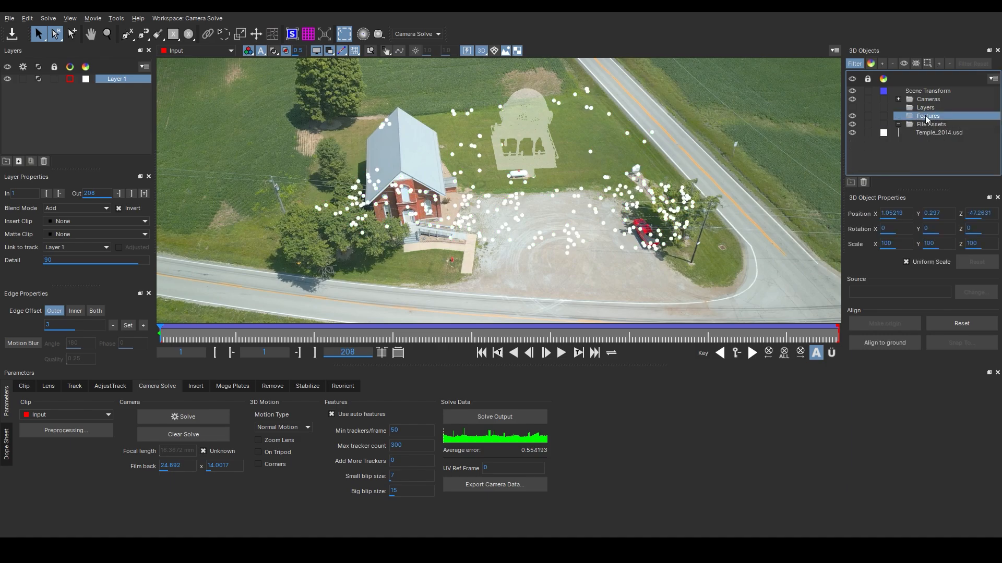
left_click(852, 116)
left_click(607, 213)
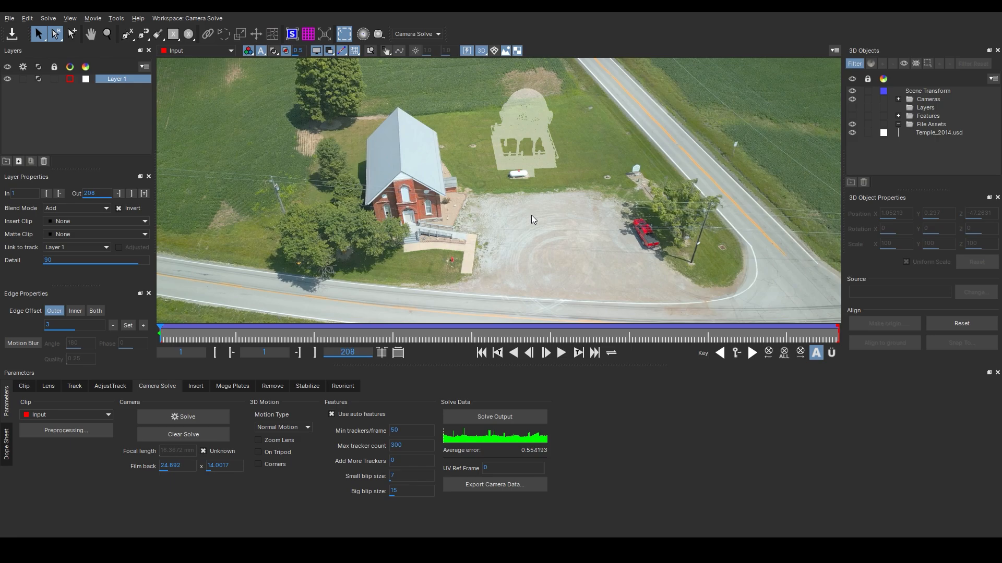
Switch to the Essentials workspace and play the shot to review the temple in place
left_click(407, 34)
left_click(412, 46)
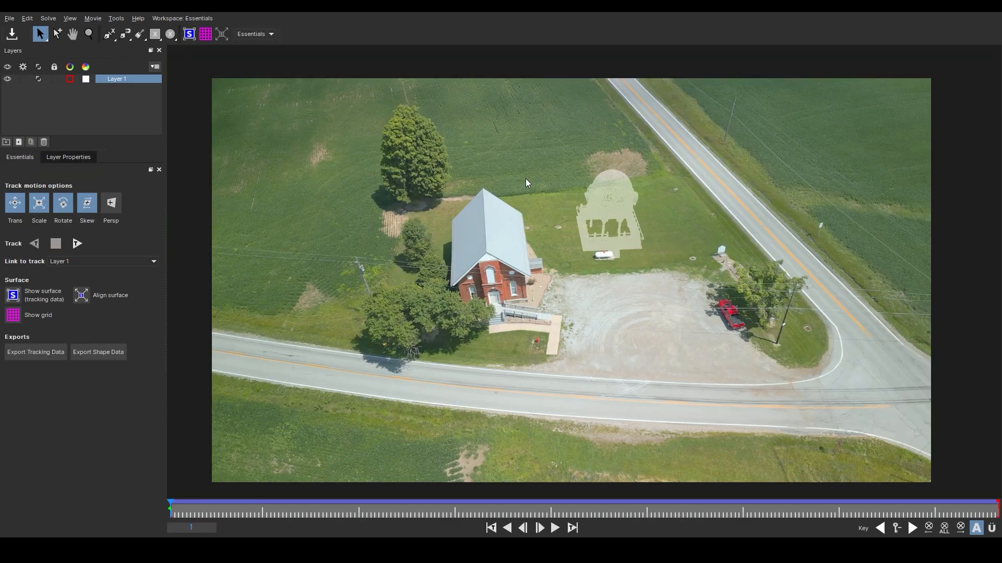
left_click(555, 528)
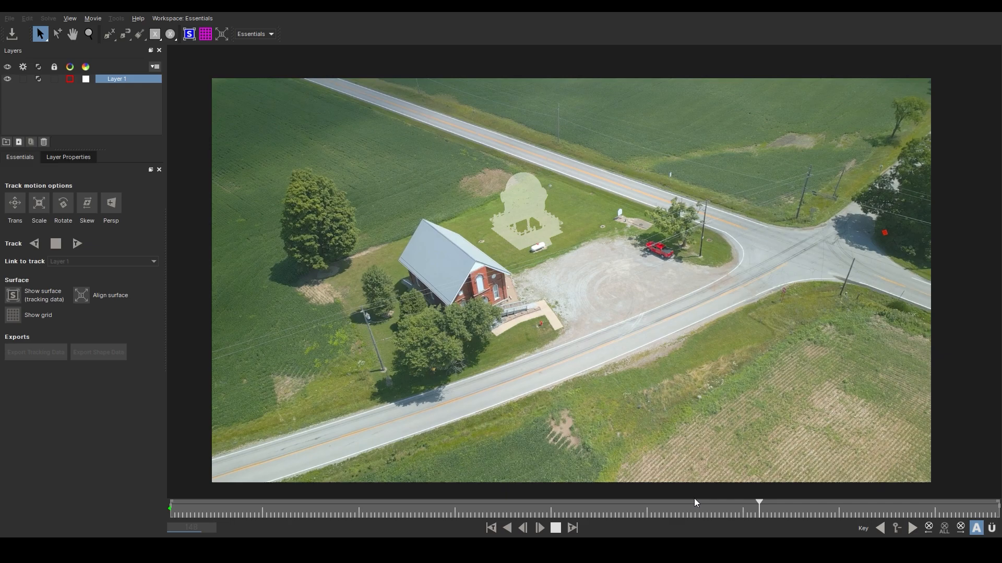
key("space")
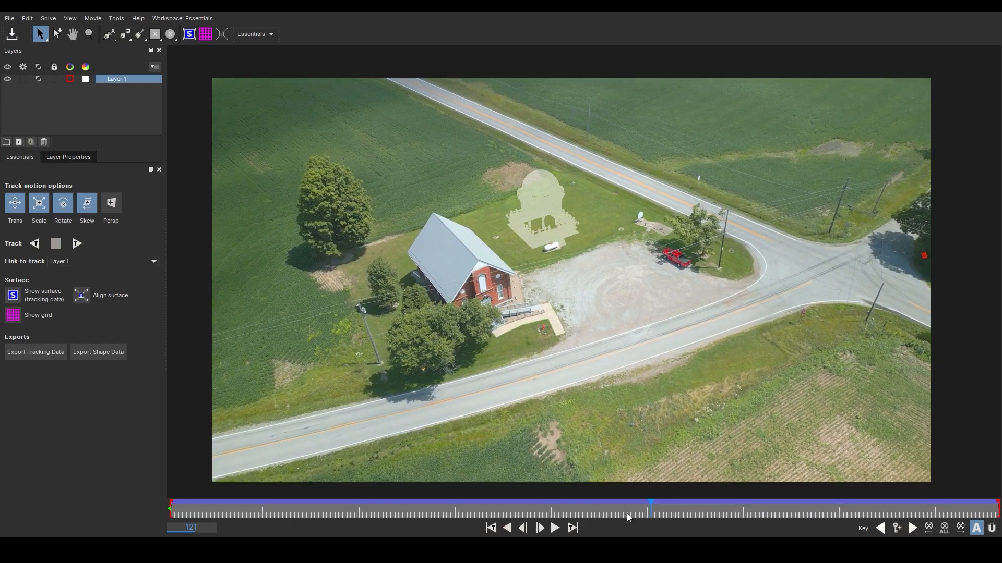
Scrub through the timeline and replay the shot to check how the temple holds on the lawn
left_click_drag(621, 511, 11, 494)
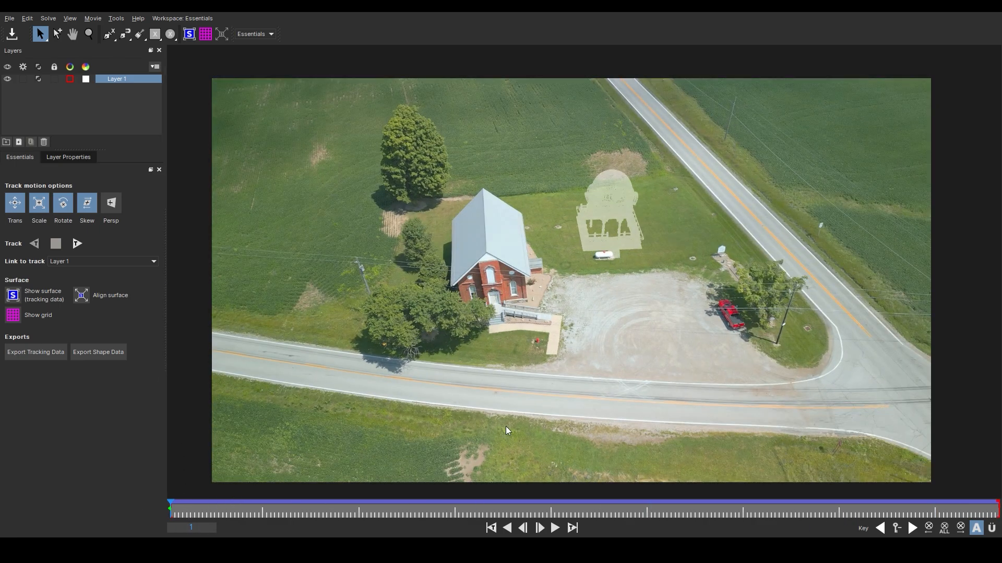
left_click_drag(248, 514, 260, 514)
left_click(356, 510)
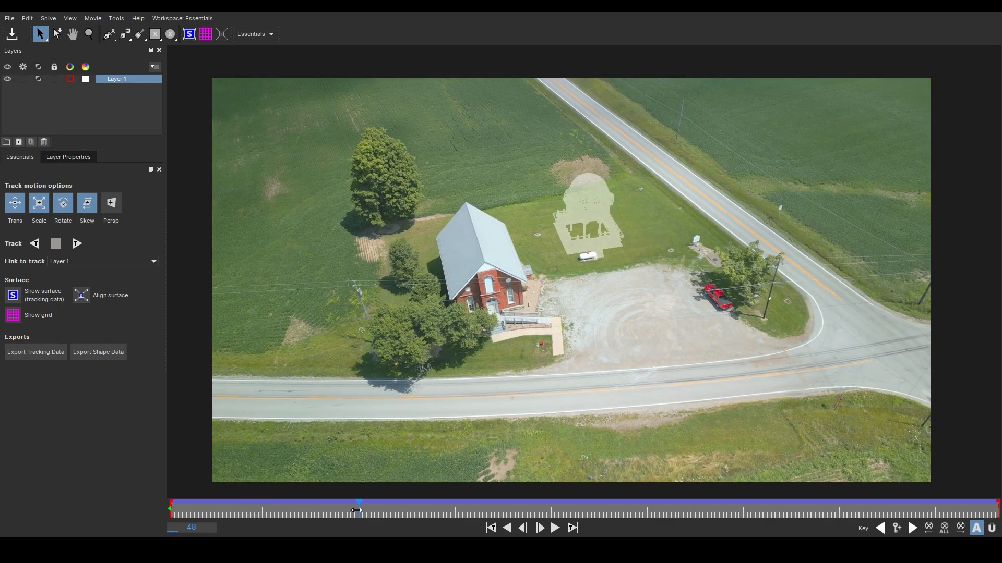
left_click(448, 509)
left_click_drag(454, 511, 450, 513)
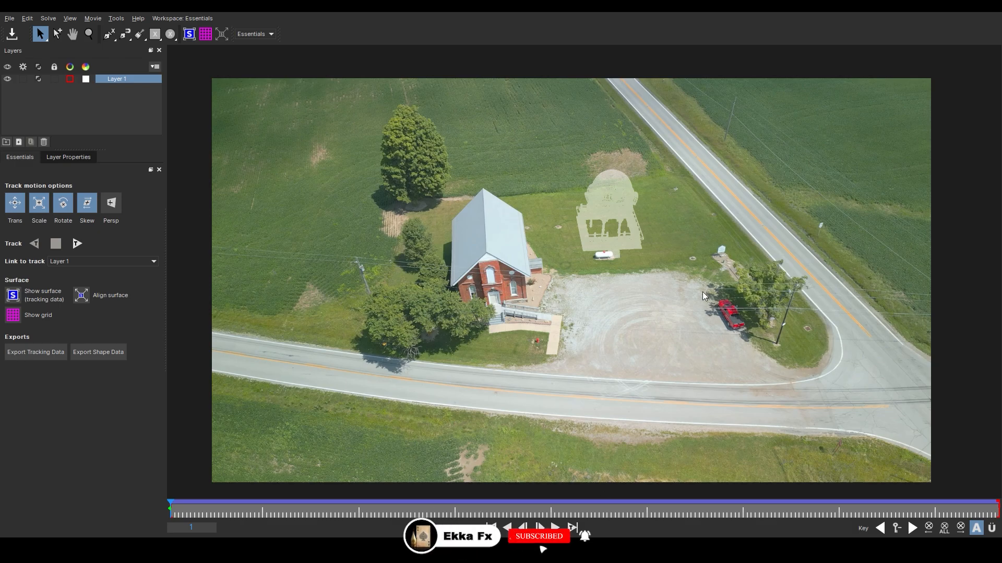
left_click(258, 512)
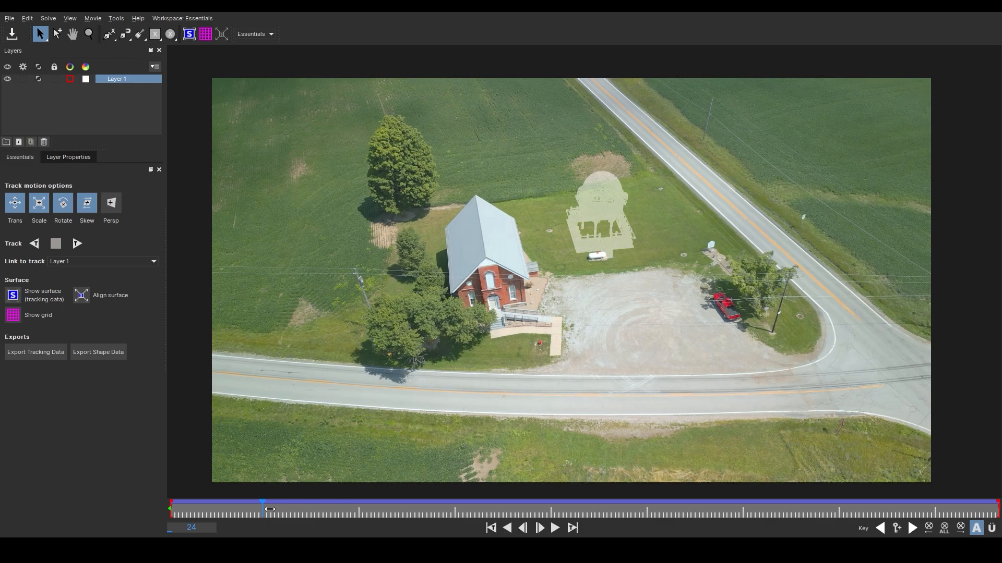
left_click_drag(269, 509, 5, 415)
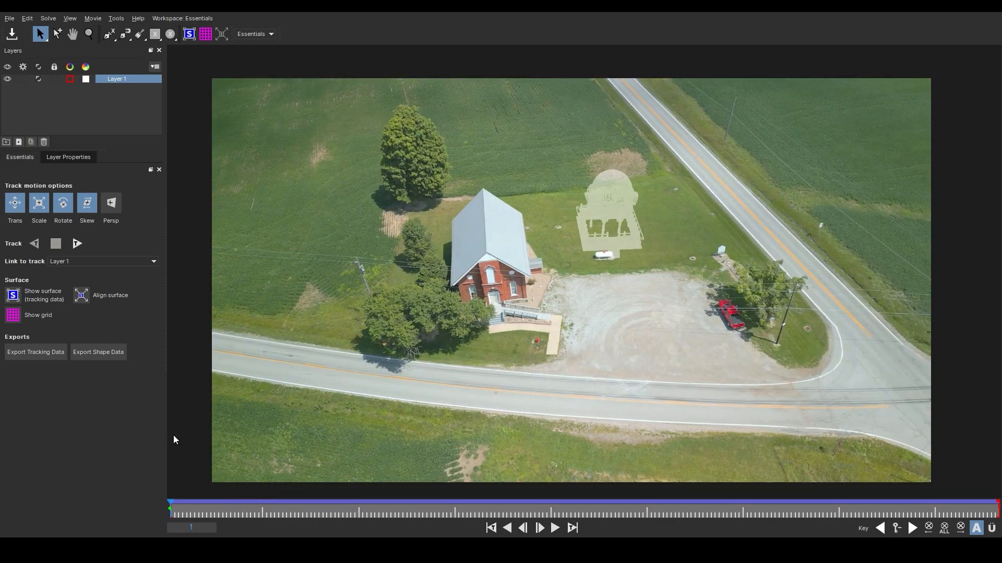
left_click(554, 528)
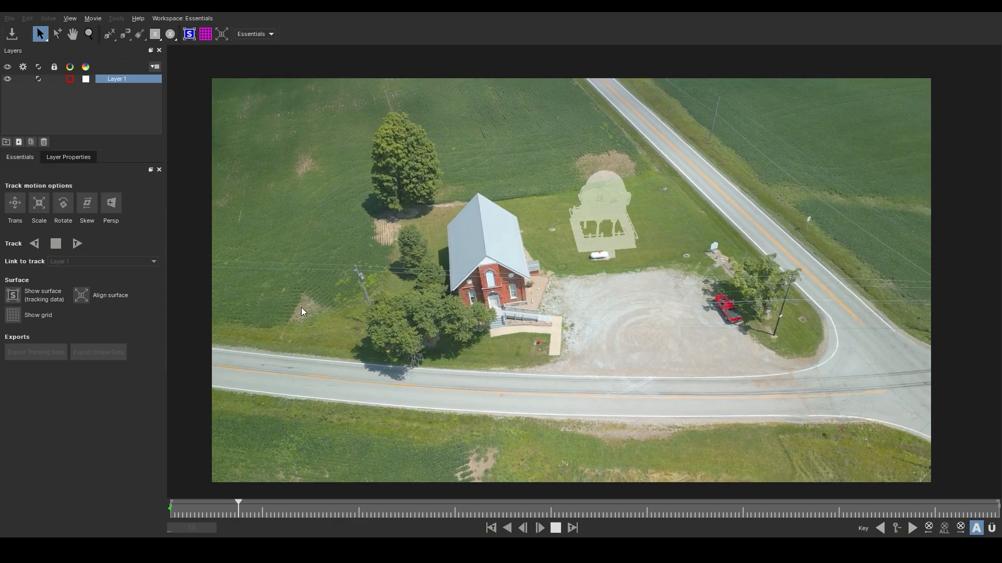